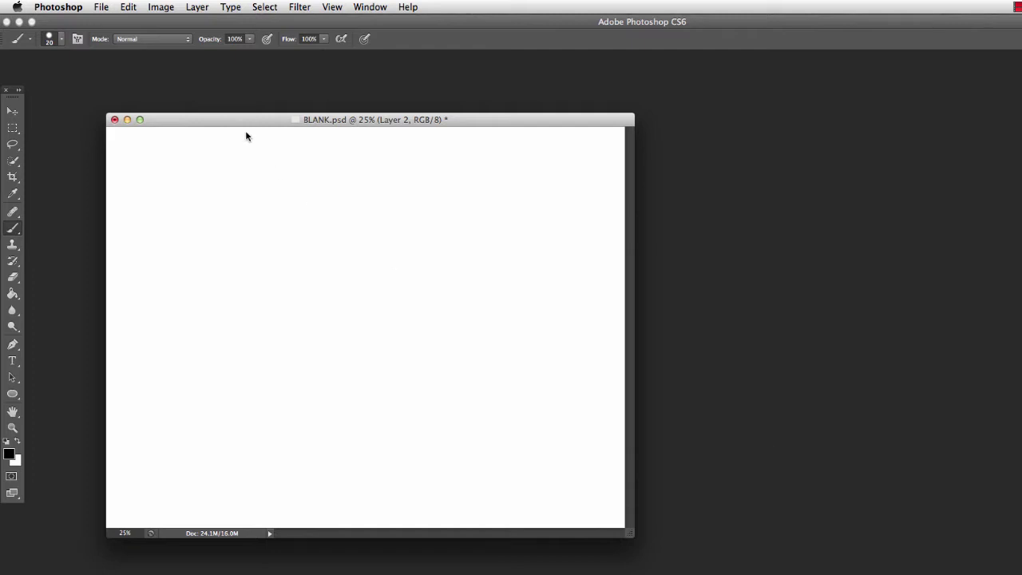
Paint a black freehand squiggle across BLANK.psd and raise the brush size to 85 px.
left_click_drag(241, 117, 246, 115)
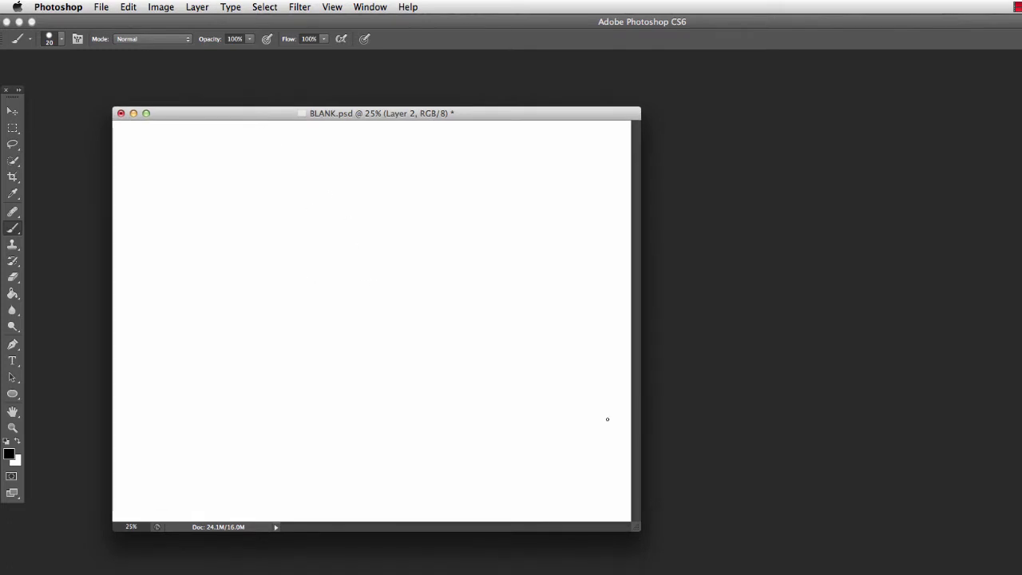
mouse_move(266, 281)
left_mouse_down()
mouse_move(299, 258)
mouse_move(383, 251)
mouse_move(502, 279)
mouse_move(497, 325)
left_mouse_up()
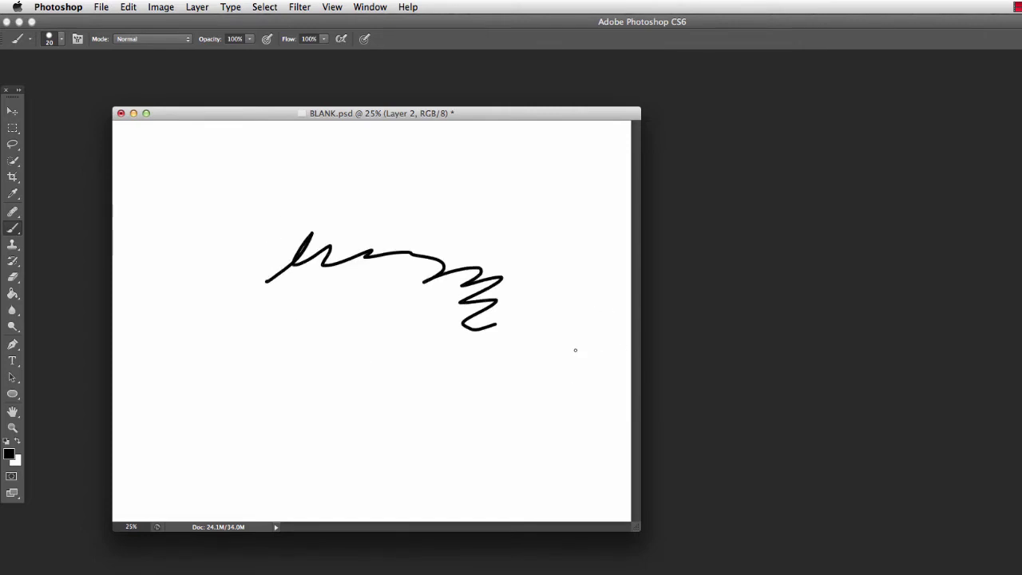
left_click(61, 38)
left_click_drag(31, 78, 49, 77)
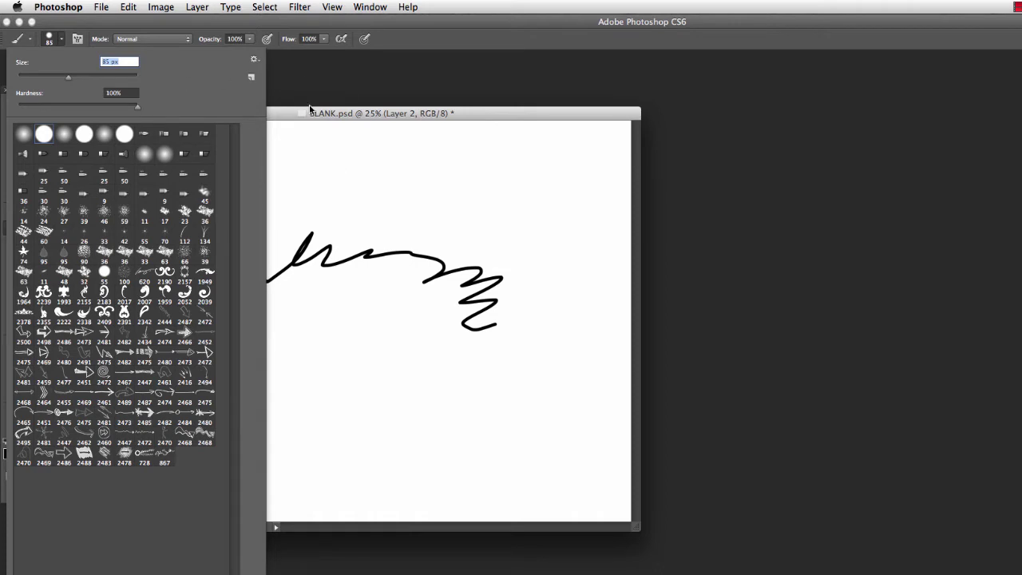
left_click_drag(311, 111, 328, 105)
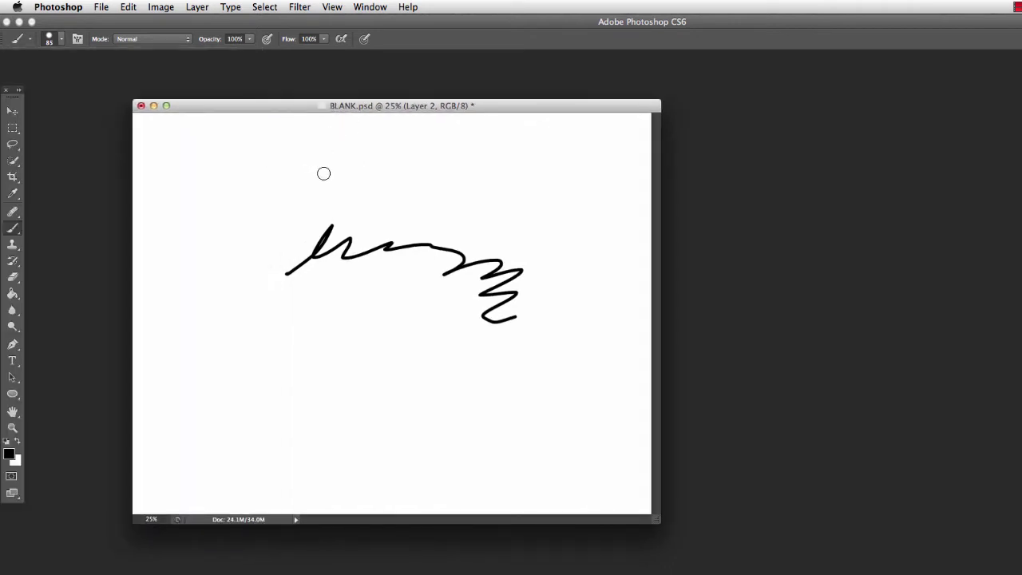
Paint thick black strokes above and below the squiggle, stepping brush size from 100 to 60 to 45 px.
key("bracketleft")
key("bracketleft")
key("bracketleft")
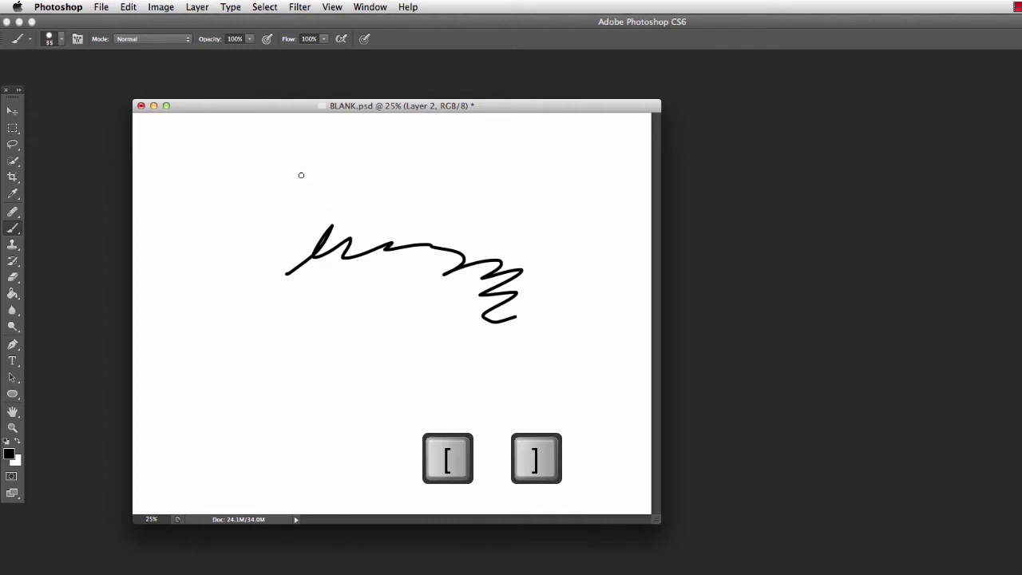
mouse_move(285, 180)
left_mouse_down()
mouse_move(329, 163)
mouse_move(346, 178)
mouse_move(409, 192)
mouse_move(476, 193)
mouse_move(532, 228)
left_mouse_up()
key("bracketright")
key("bracketright")
key("bracketright")
key("bracketright")
key("bracketright")
key("bracketright")
key("bracketright")
key("bracketleft")
key("bracketleft")
key("bracketleft")
key("bracketleft")
mouse_move(414, 226)
left_mouse_down()
mouse_move(307, 208)
mouse_move(286, 225)
left_mouse_up()
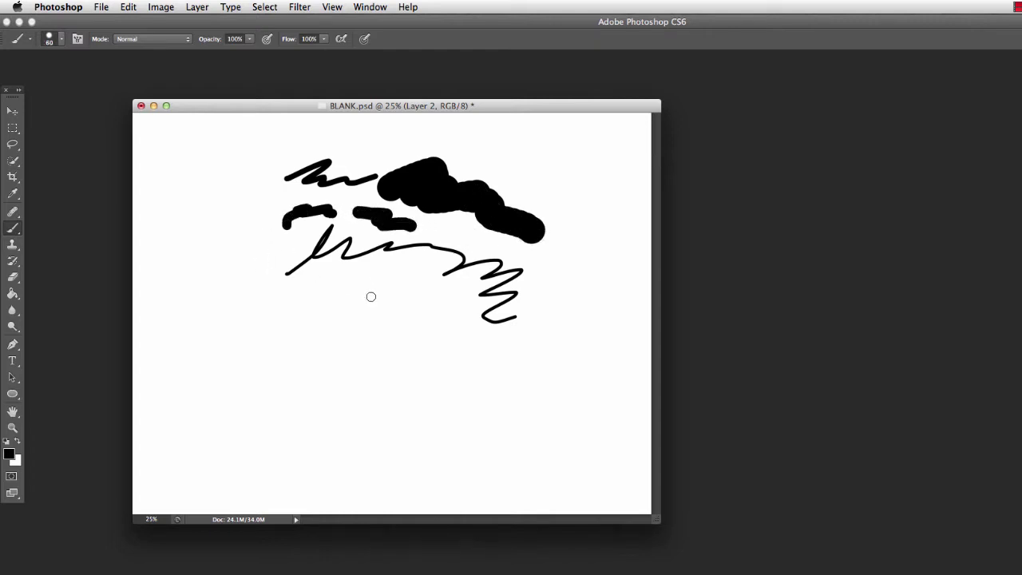
key("bracketleft")
left_click_drag(417, 293, 351, 281)
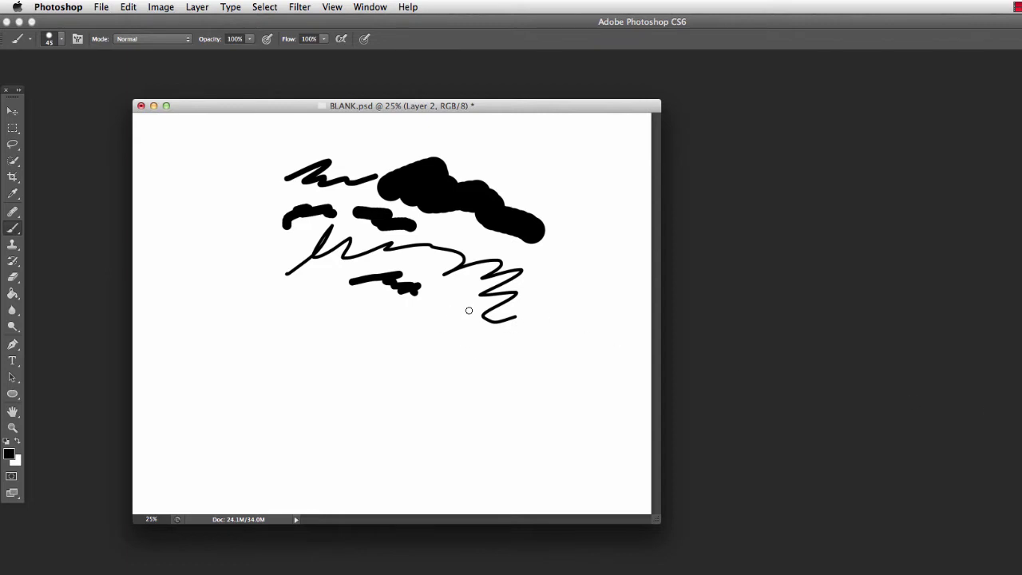
Using the precise crosshair cursor, paint black blobs below the squiggle at 50 to 125 px.
key("bracketright")
key("bracketright")
key("bracketright")
key("bracketright")
key("Caps_Lock")
left_click_drag(377, 357, 444, 367)
left_click_drag(476, 359, 523, 365)
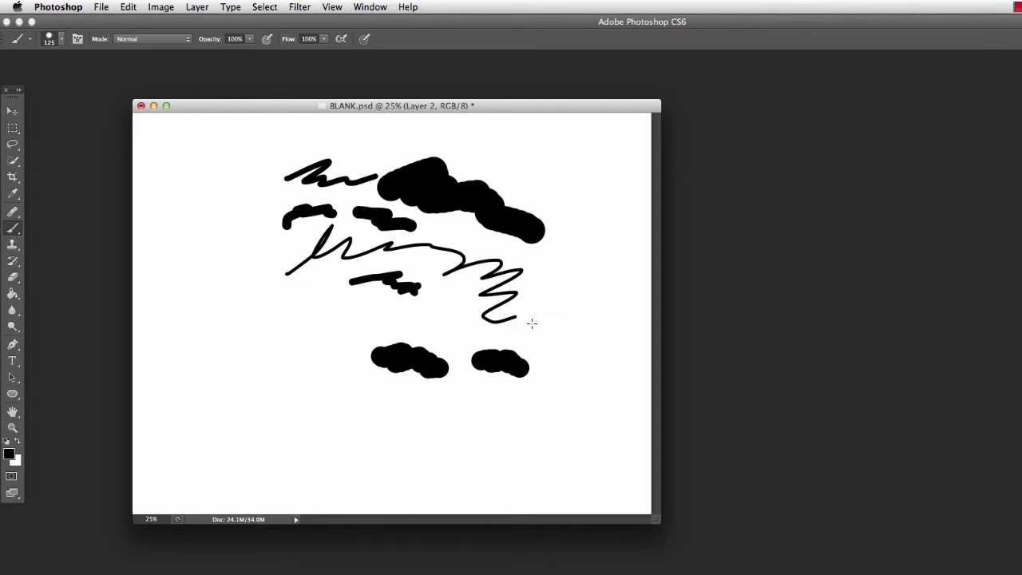
key("bracketleft")
key("bracketleft")
key("bracketleft")
key("bracketright")
key("bracketright")
key("bracketright")
key("Caps_Lock")
left_click_drag(556, 338, 568, 349)
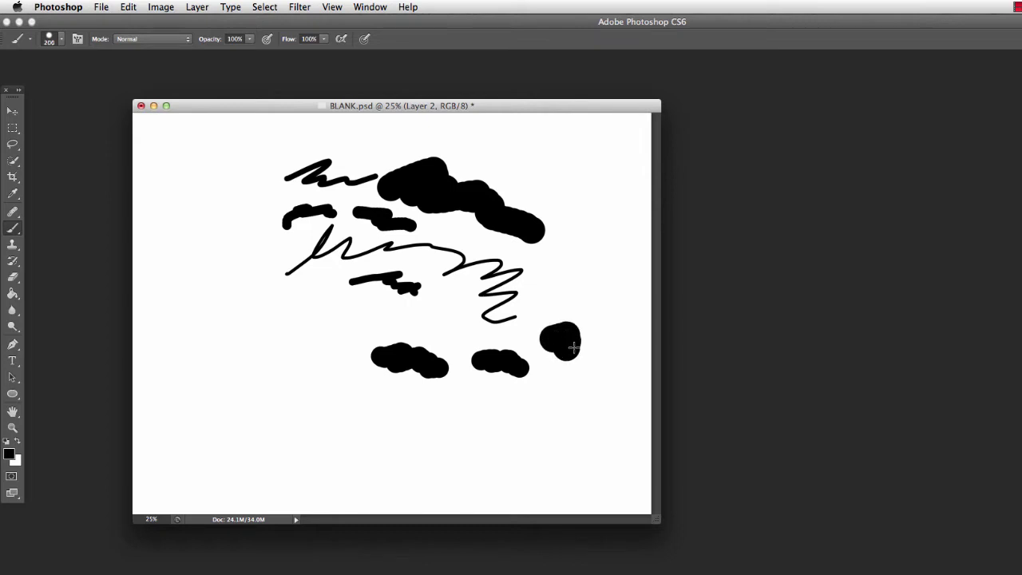
Stamp large and smaller black circles along the bottom, leaving the brush at 90 px.
key("bracketright")
key("bracketright")
key("bracketright")
key("bracketright")
left_click(578, 380)
key("bracketright")
key("bracketright")
key("bracketright")
key("bracketright")
left_click(507, 425)
left_click(415, 426)
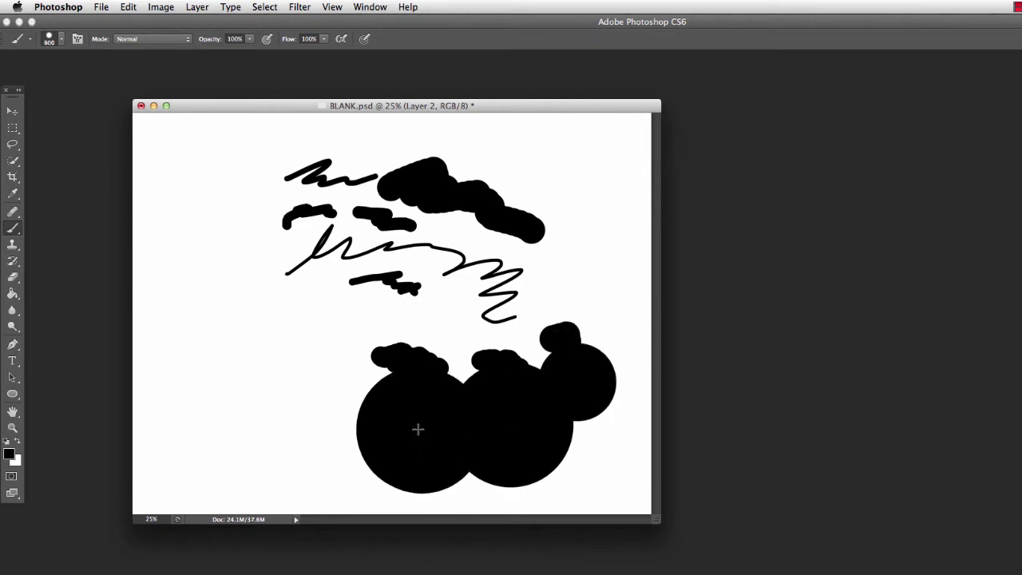
key("bracketleft")
key("bracketleft")
key("bracketleft")
key("bracketleft")
key("bracketleft")
key("bracketleft")
left_click(339, 395)
left_click(298, 369)
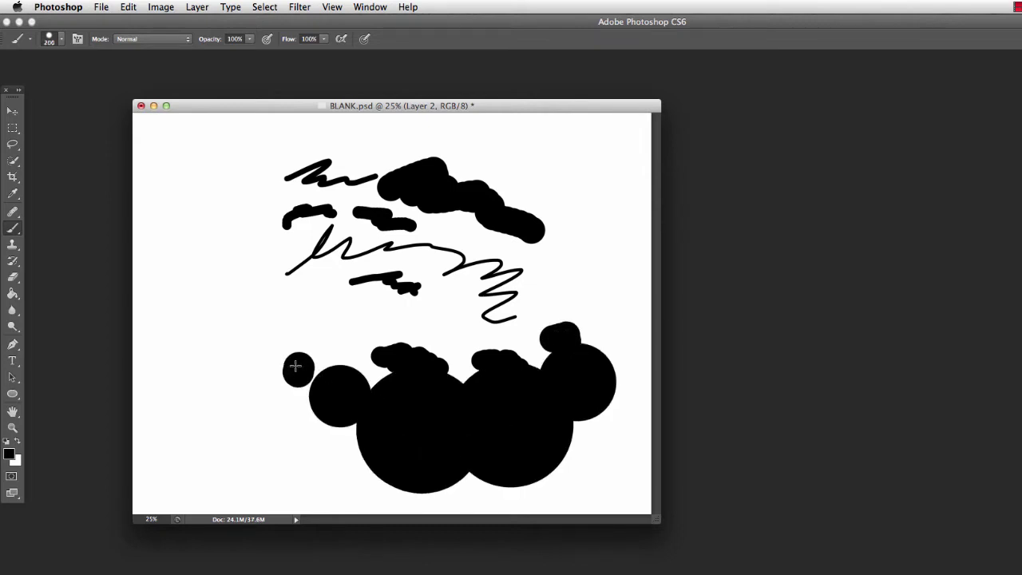
key("bracketleft")
left_click(318, 334)
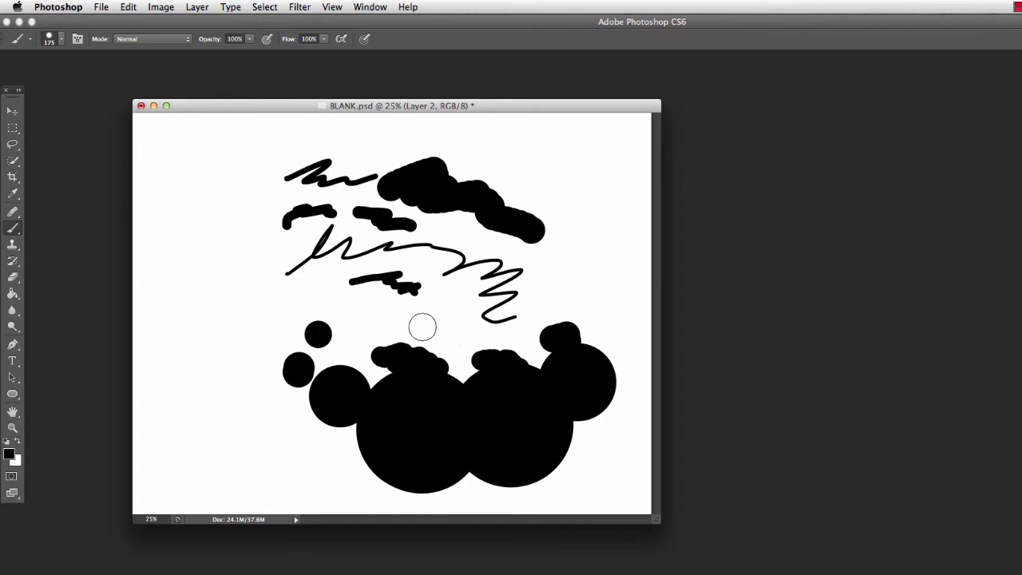
key("bracketleft")
key("bracketleft")
key("bracketleft")
key("bracketleft")
Switch to arrow brush preset 2489 and try several sizes, ending at about 2469 px.
key("bracketright")
key("bracketright")
left_click(61, 39)
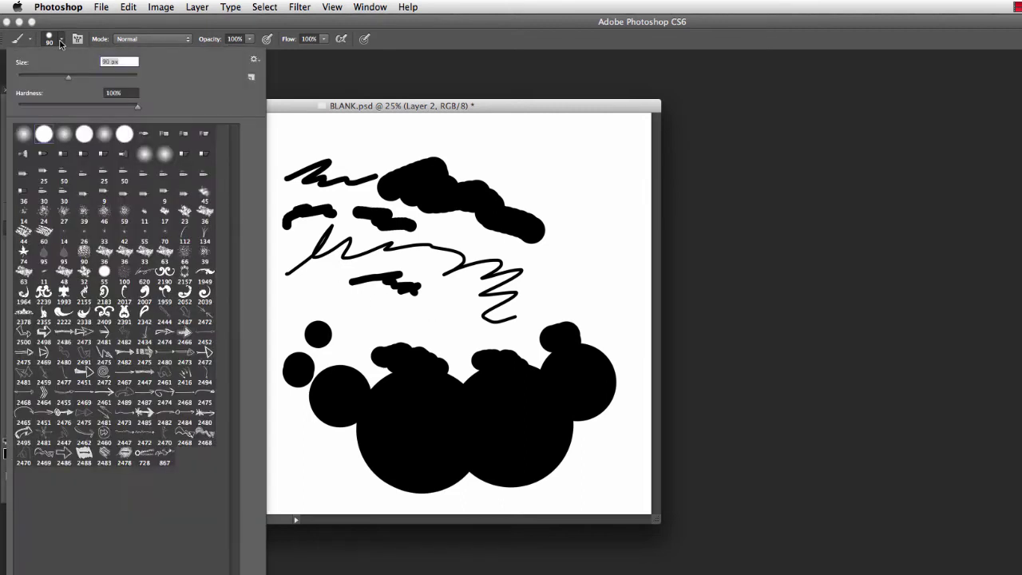
left_click(124, 392)
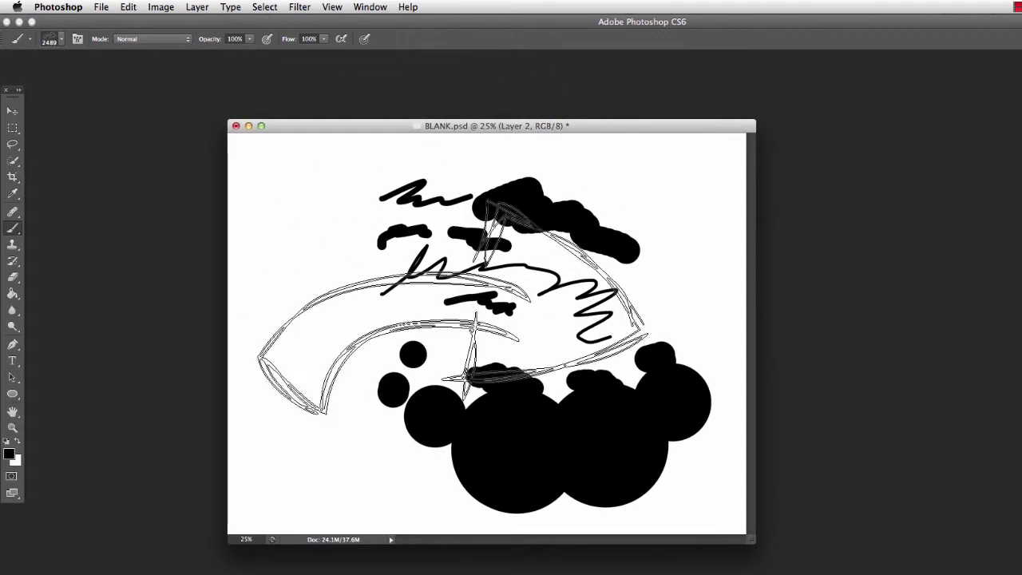
key("bracketleft")
key("bracketleft")
key("bracketleft")
key("bracketleft")
key("bracketleft")
key("bracketleft")
key("bracketleft")
key("bracketleft")
key("bracketleft")
key("bracketleft")
key("bracketleft")
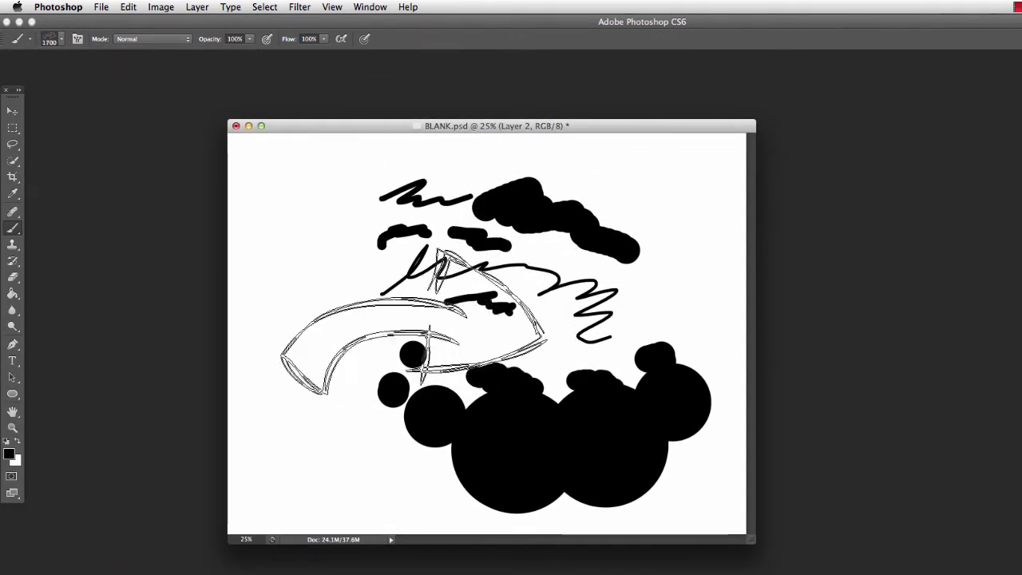
key("bracketleft")
key("bracketleft")
key("bracketleft")
key("bracketleft")
key("bracketleft")
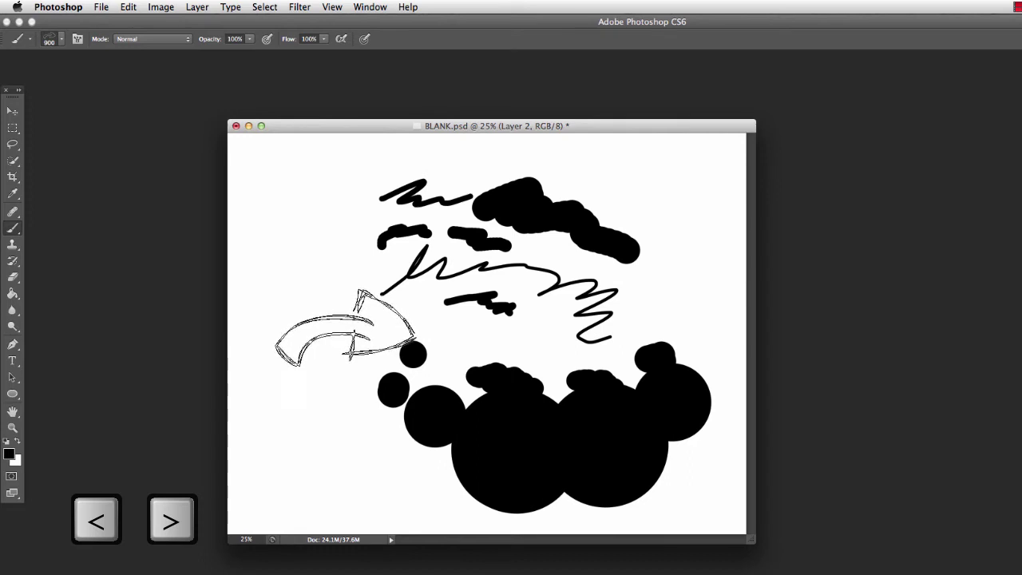
mouse_move(316, 310)
left_mouse_down()
mouse_move(342, 331)
mouse_move(458, 325)
mouse_move(463, 282)
mouse_move(479, 297)
mouse_move(445, 309)
mouse_move(477, 308)
mouse_move(454, 320)
mouse_move(418, 311)
mouse_move(338, 323)
mouse_move(542, 307)
mouse_move(456, 319)
mouse_move(491, 297)
mouse_move(486, 326)
mouse_move(435, 312)
mouse_move(453, 311)
left_mouse_up()
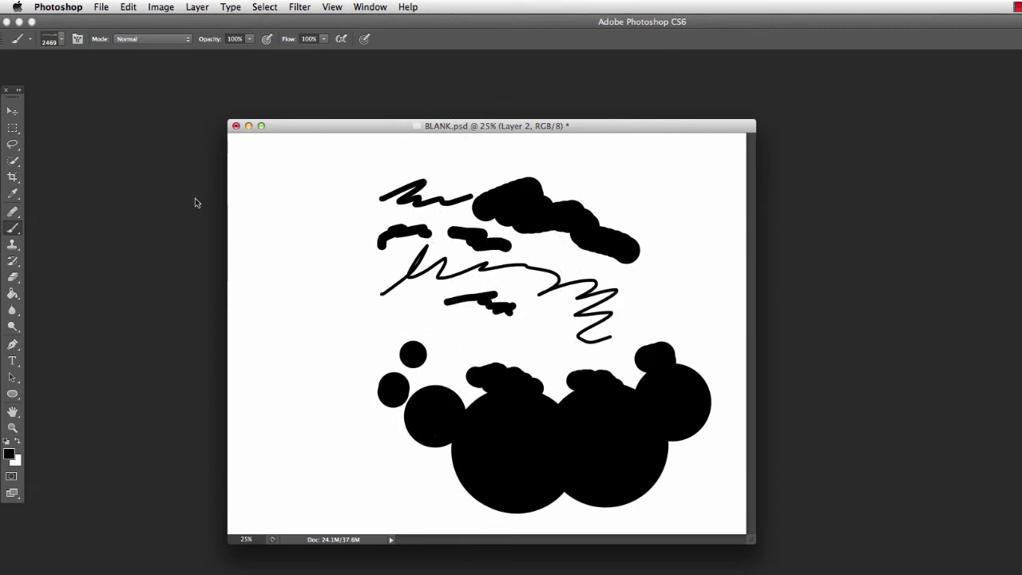
Choose a hard round brush preset and shrink it from 2400 to 250 px.
left_click(60, 40)
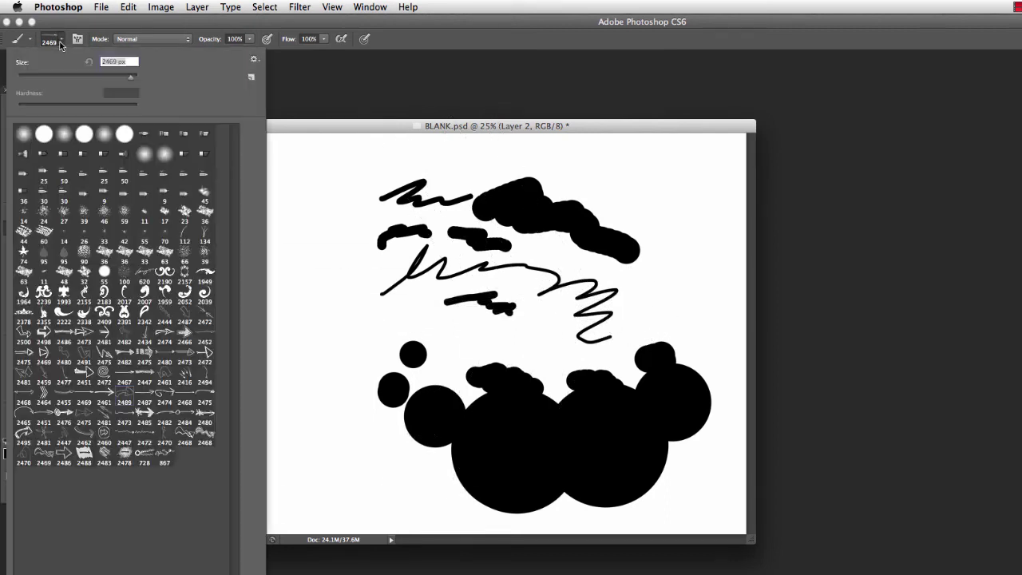
left_click(84, 135)
left_click(292, 128)
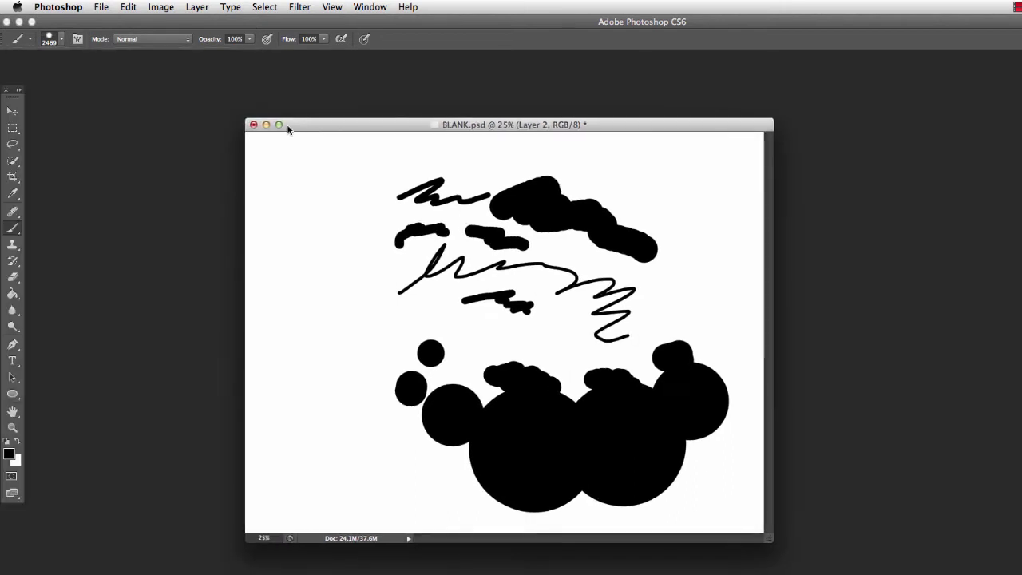
left_click(62, 39)
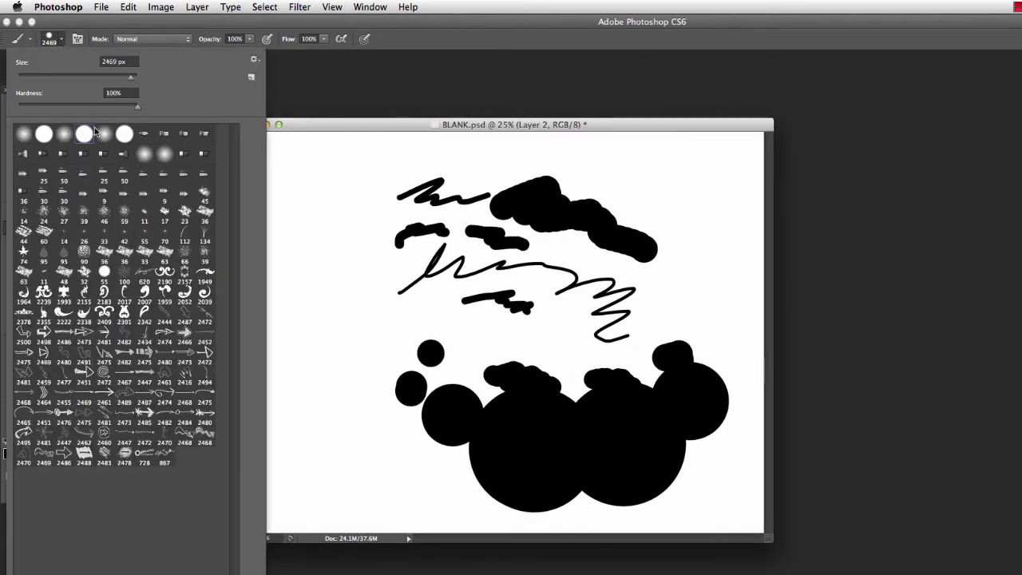
left_click(309, 125)
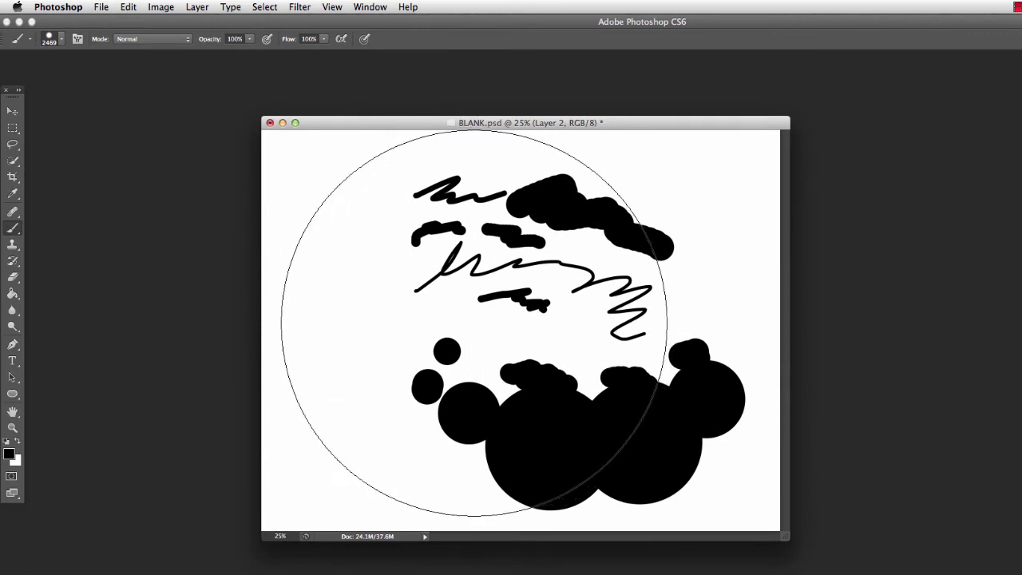
key("bracketleft")
key("bracketleft")
key("bracketleft")
key("bracketleft")
key("bracketleft")
key("bracketleft")
key("bracketleft")
key("bracketleft")
key("bracketleft")
key("bracketleft")
key("bracketleft")
key("bracketleft")
key("bracketleft")
key("bracketleft")
key("bracketleft")
key("bracketleft")
key("bracketleft")
key("bracketleft")
key("bracketleft")
key("bracketleft")
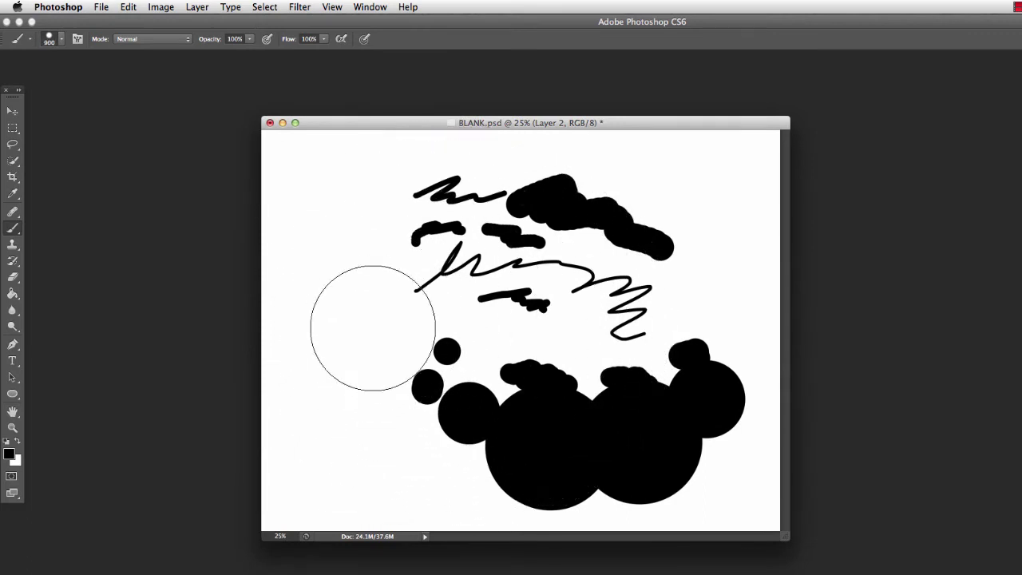
key("bracketleft")
key("bracketleft")
Paint a hard black blob at upper left, then softer and firm strokes down the left side.
left_click_drag(334, 201, 369, 231)
key("bracketleft")
key("bracketleft")
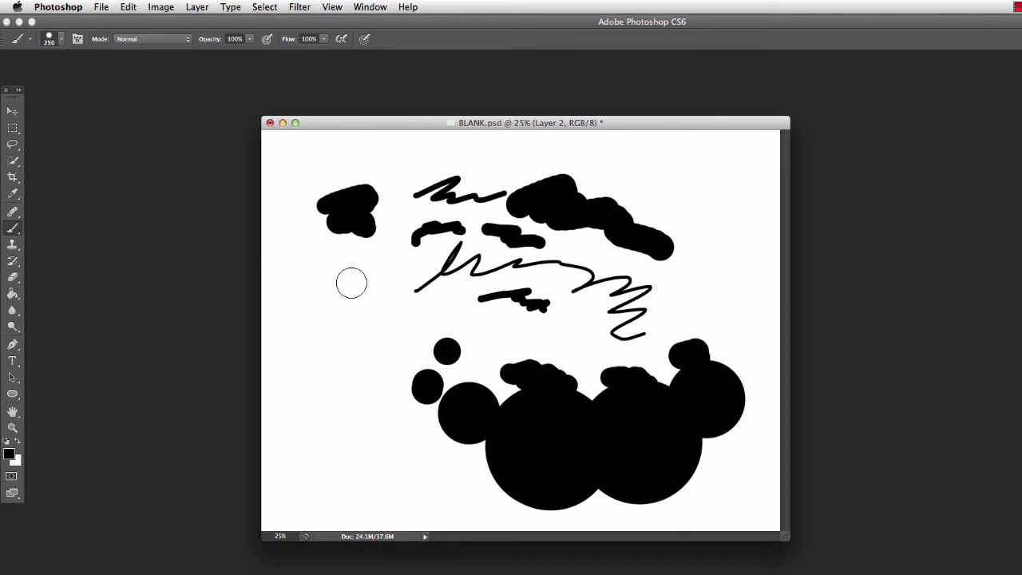
mouse_move(344, 284)
left_mouse_down()
mouse_move(379, 295)
mouse_move(372, 307)
mouse_move(327, 284)
left_mouse_up()
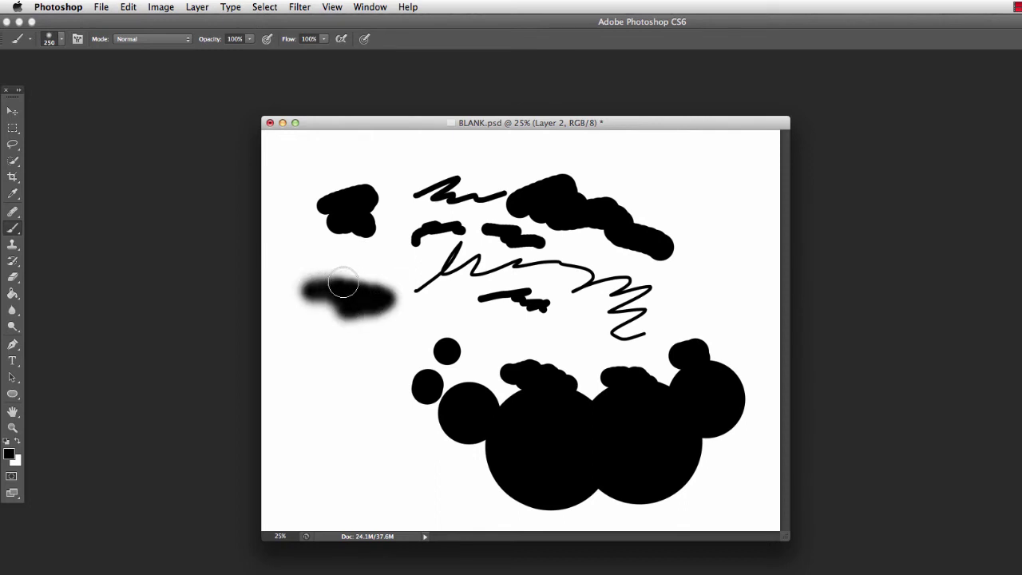
left_click_drag(338, 338, 391, 348)
left_click_drag(332, 379, 412, 387)
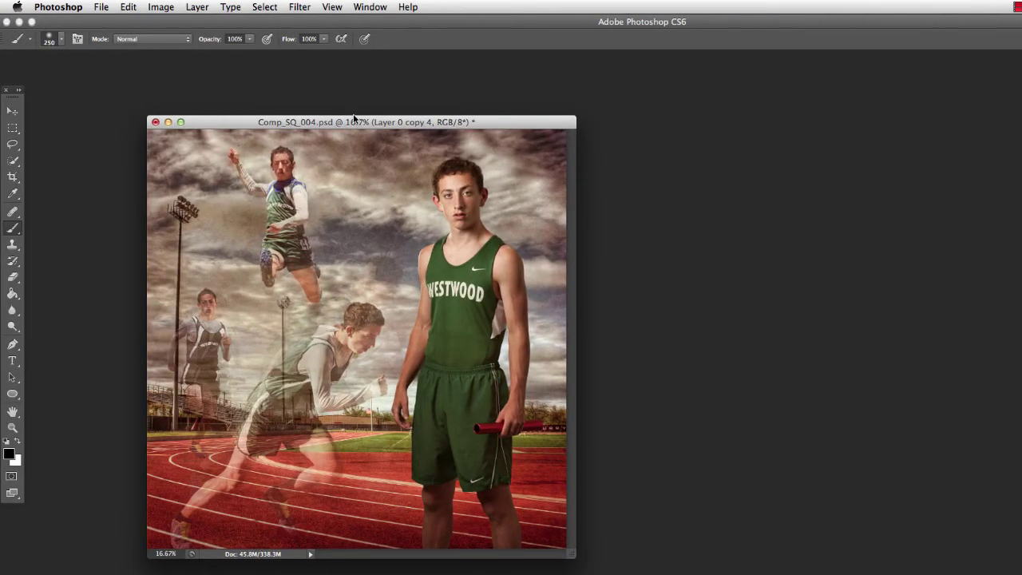
Show Comp_SQ_004.psd with its Layers panel alongside and hide the Topaz layer.
left_click_drag(356, 128, 373, 122)
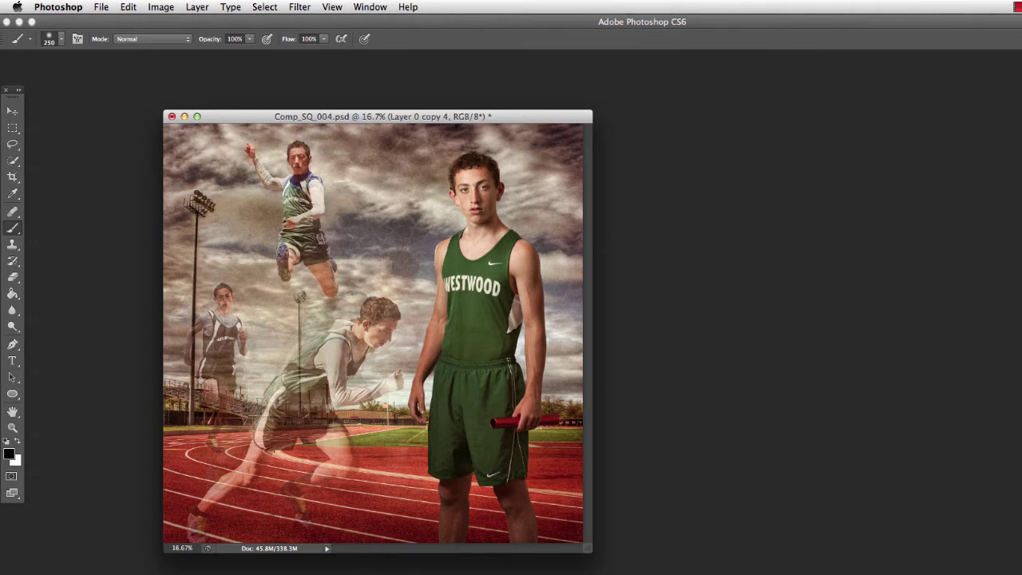
left_click_drag(1021, 310, 660, 161)
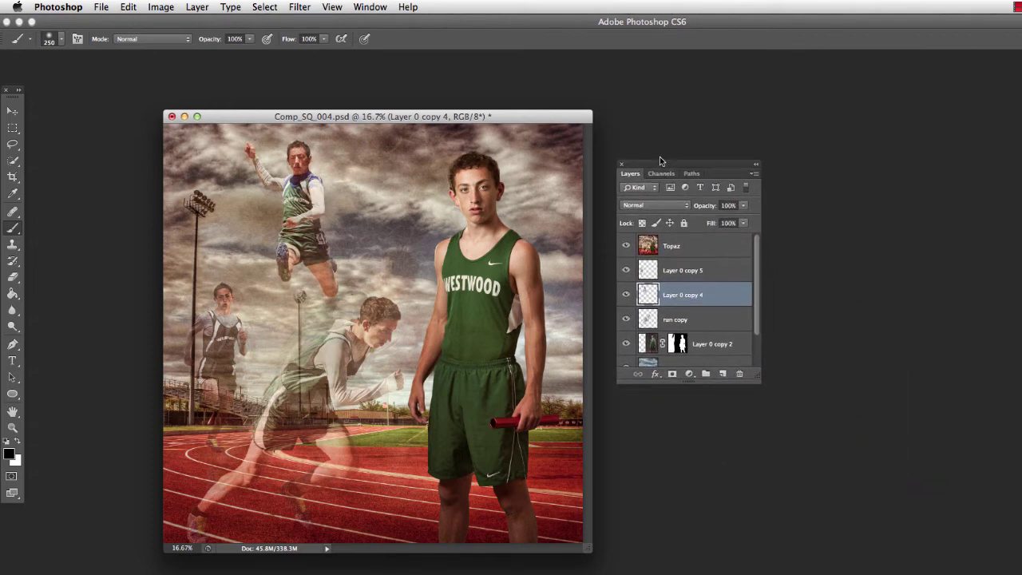
left_click(626, 246)
Select the run copy layer and shift the crouching sprinter slightly with the Move tool.
mouse_move(758, 277)
left_mouse_down()
mouse_move(757, 292)
mouse_move(758, 277)
left_mouse_up()
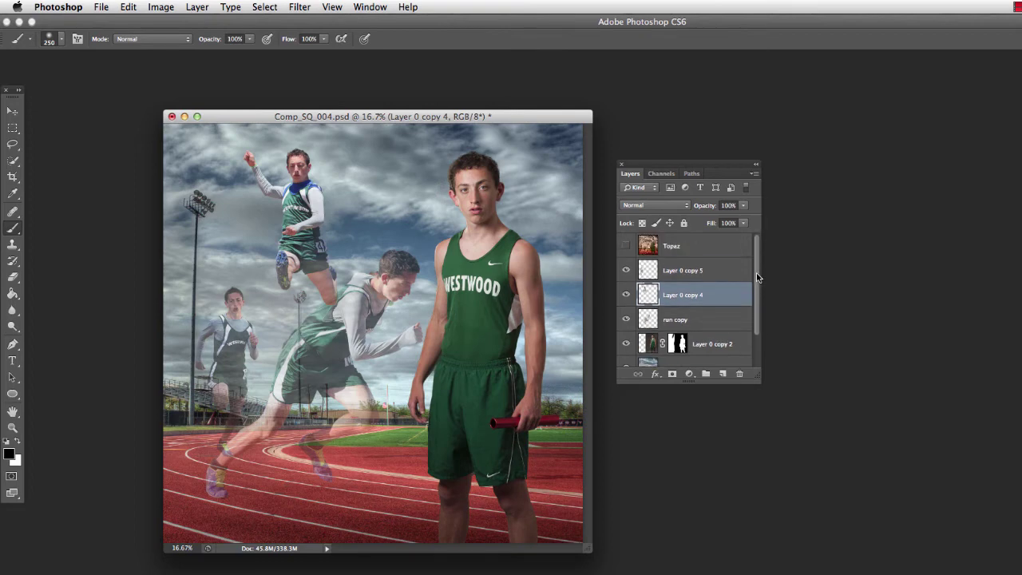
left_click(690, 271)
left_click(691, 297)
left_click(691, 318)
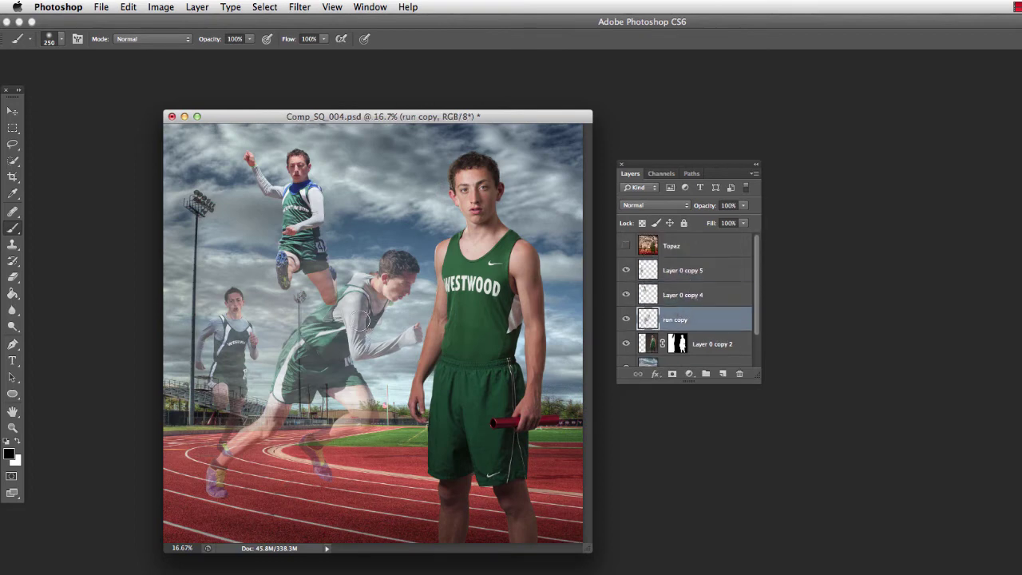
left_click(12, 110)
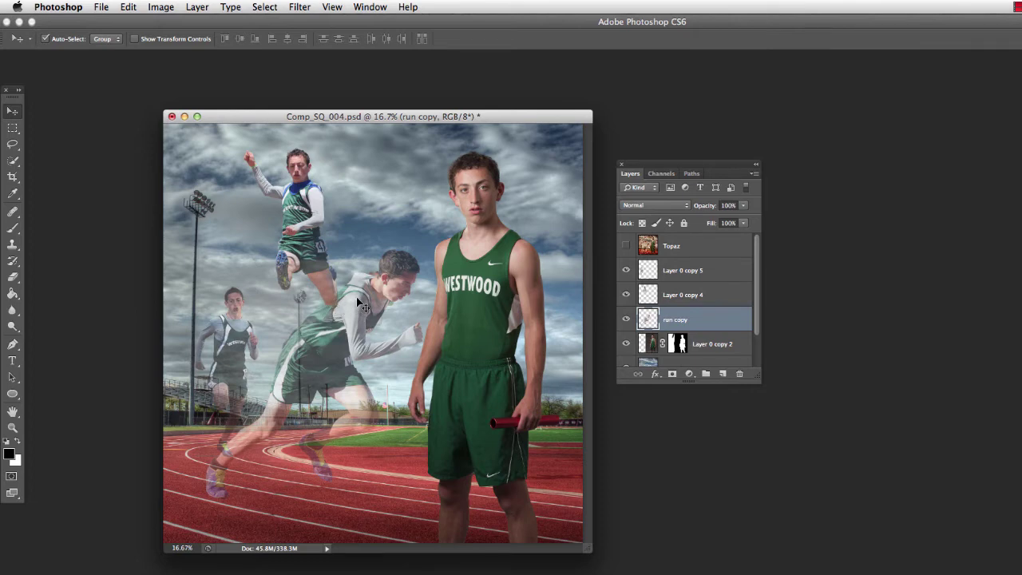
left_click_drag(320, 318, 331, 320)
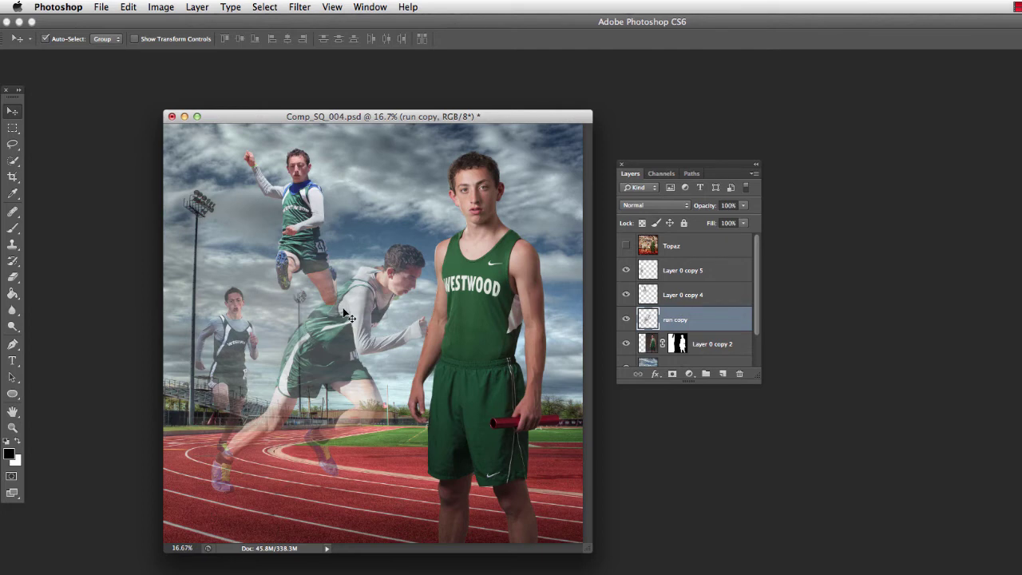
Reorder run copy with Cmd+] and Cmd+[ until it sits above Layer 0 copy 5.
key("super+bracketright")
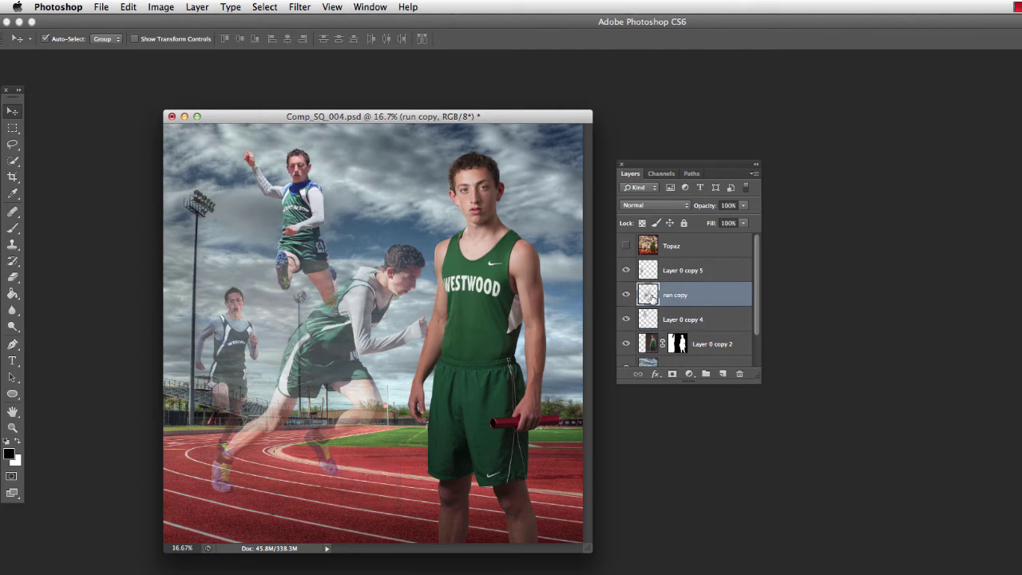
key("super+bracketright")
key("super+bracketright")
key("super+bracketleft")
key("super+bracketleft")
key("super+bracketleft")
key("super+bracketright")
key("super+bracketright")
key("super+bracketleft")
key("super+bracketleft")
key("super+bracketright")
key("super+bracketright")
key("super+bracketleft")
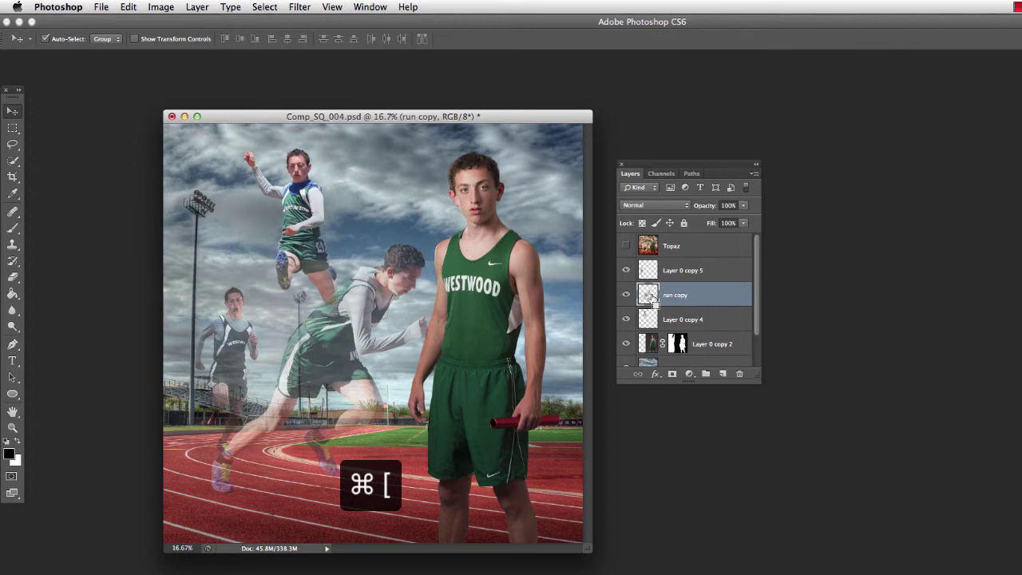
key("super+bracketleft")
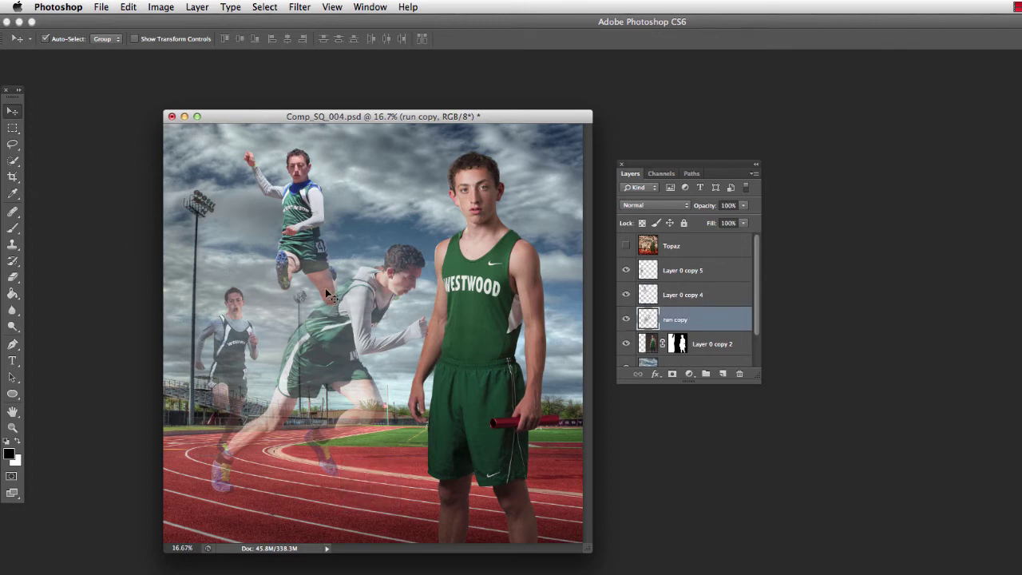
key("super+bracketright")
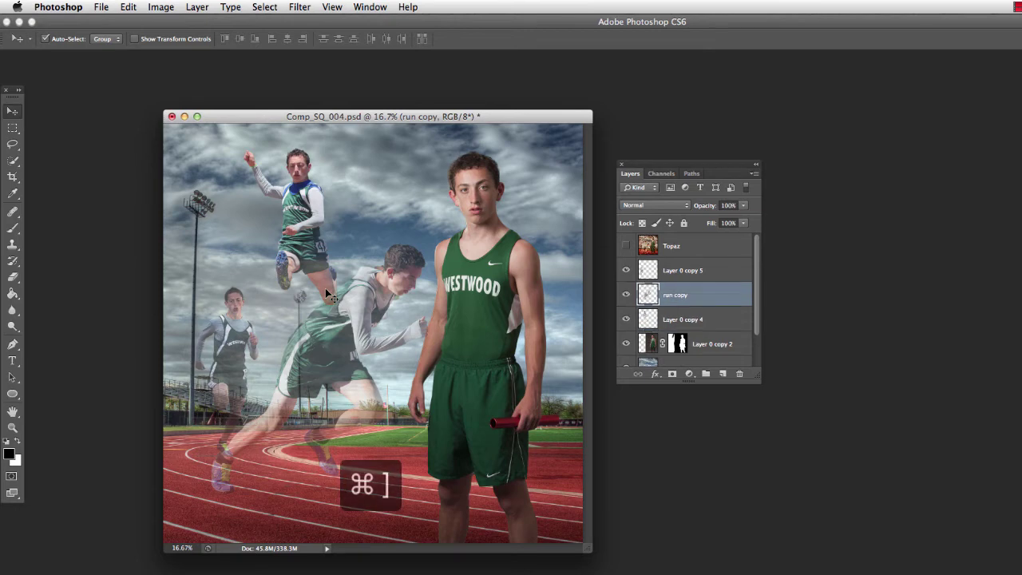
key("super+bracketright")
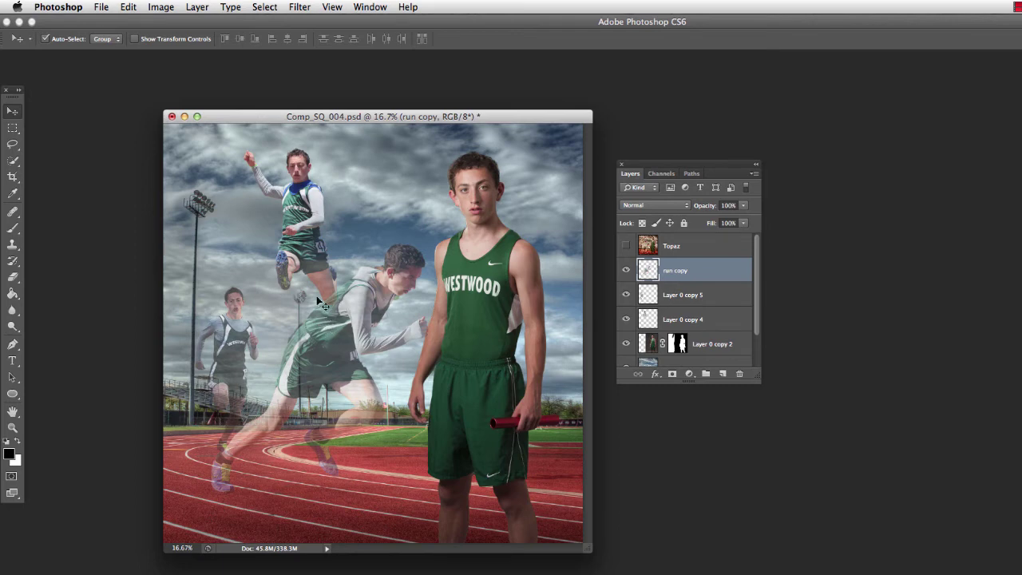
Try moving Layer 0 copy 4 up and down, leaving it below run copy and Layer 0 copy 5.
left_click(316, 257)
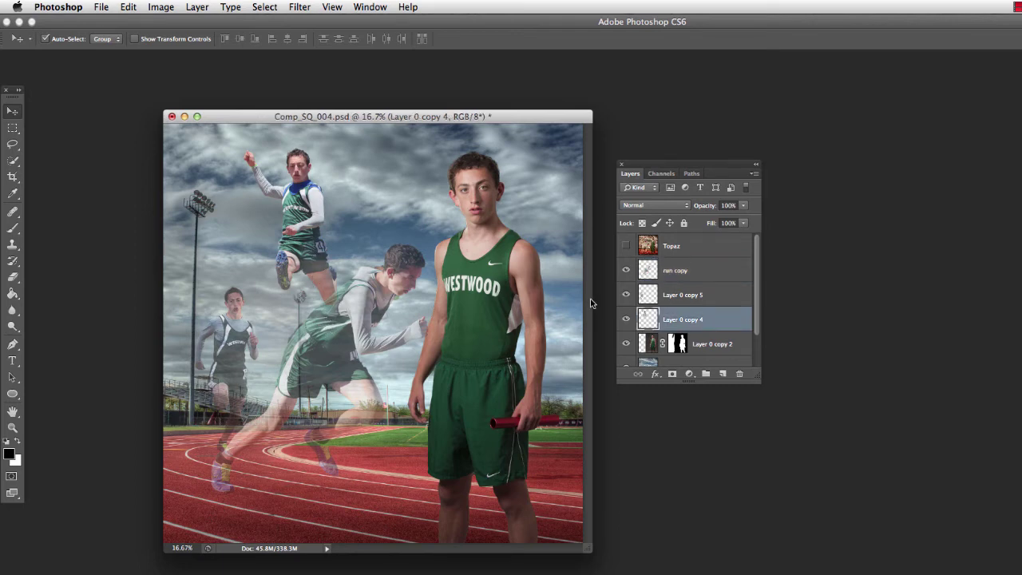
key("super+bracketright")
key("super+bracketright")
key("super+bracketleft")
key("super+bracketleft")
key("super+bracketright")
key("super+bracketright")
key("super+bracketright")
key("super+bracketleft")
key("super+bracketleft")
key("super+bracketleft")
key("super+bracketright")
key("super+bracketright")
key("super+bracketleft")
key("super+bracketright")
key("super+bracketleft")
key("super+bracketleft")
left_click_drag(508, 114, 482, 120)
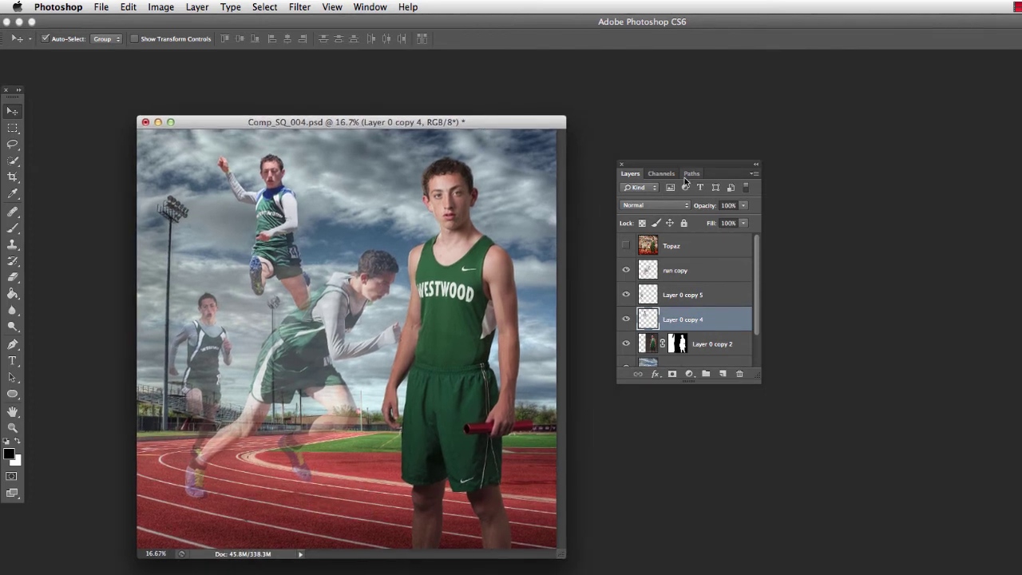
left_click_drag(694, 165, 692, 164)
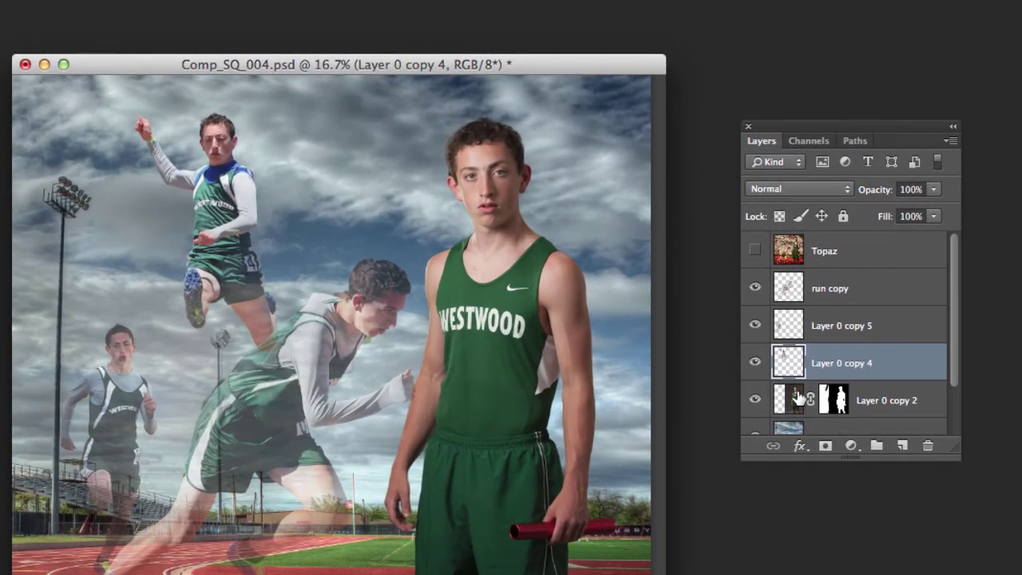
left_click(796, 399)
left_click(757, 401)
left_click(757, 401)
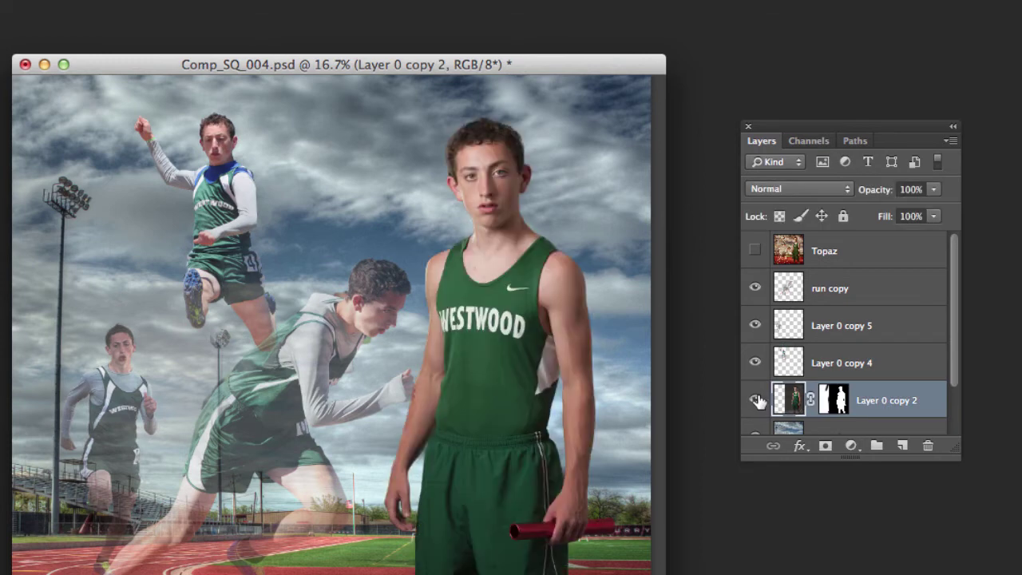
left_click(934, 192)
mouse_move(936, 210)
left_mouse_down()
mouse_move(909, 215)
mouse_move(933, 206)
left_mouse_up()
left_click_drag(816, 126, 805, 119)
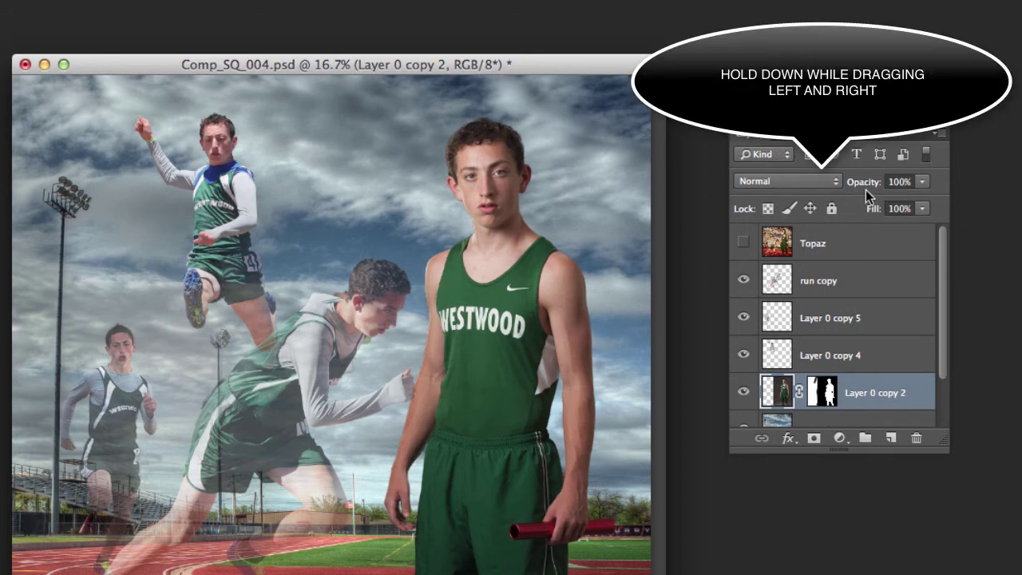
left_click_drag(862, 187, 924, 208)
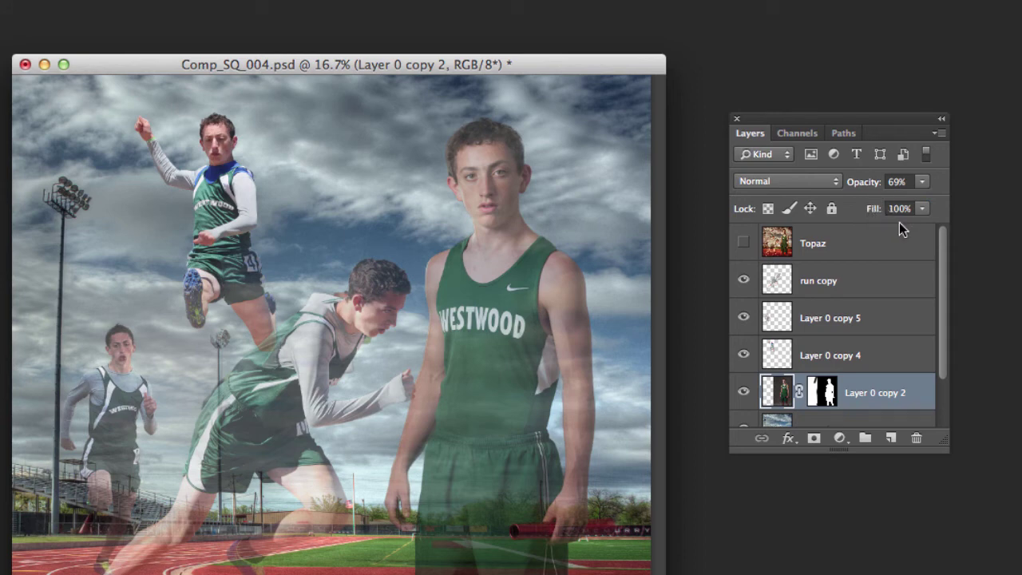
left_click_drag(872, 183, 947, 192)
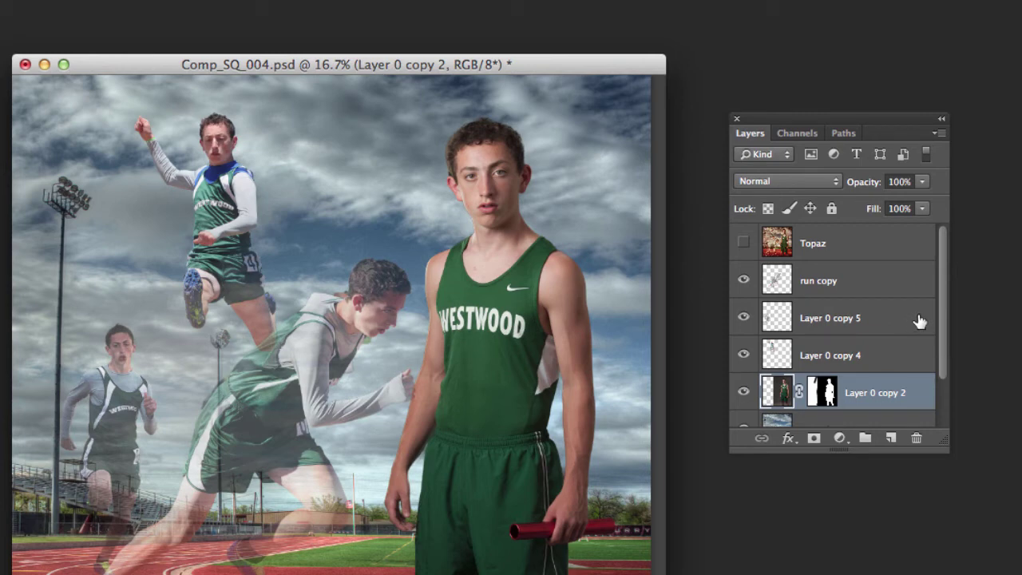
Rearrange the windows and enlarge the Layers panel to show every layer.
left_click_drag(476, 65, 428, 58)
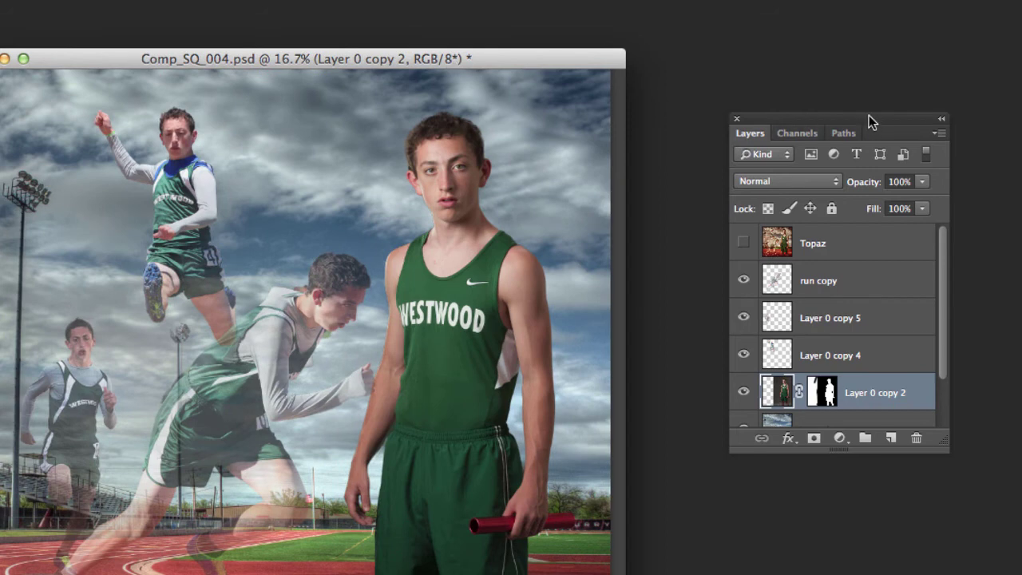
left_click_drag(870, 120, 838, 119)
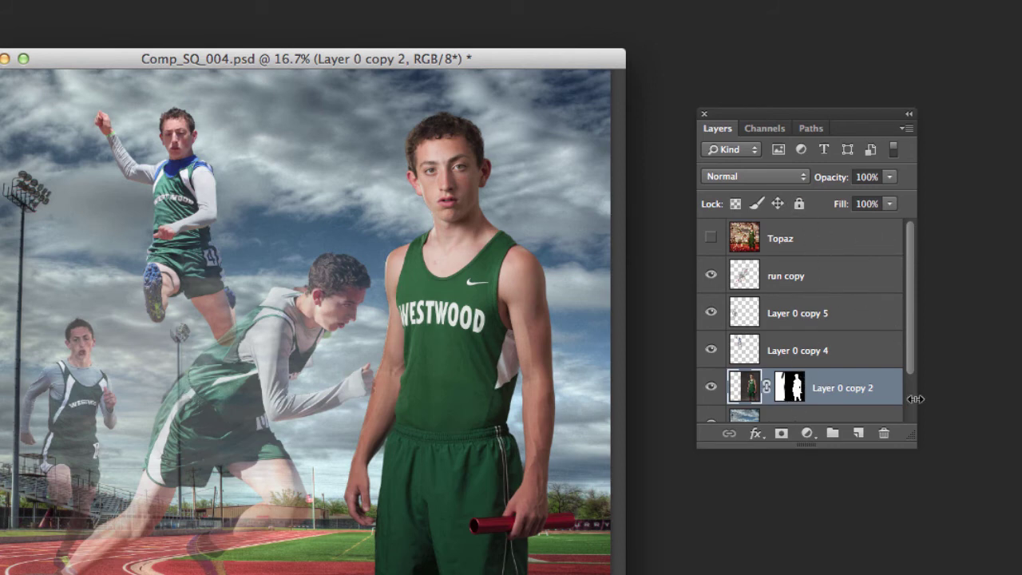
left_click_drag(911, 443, 955, 572)
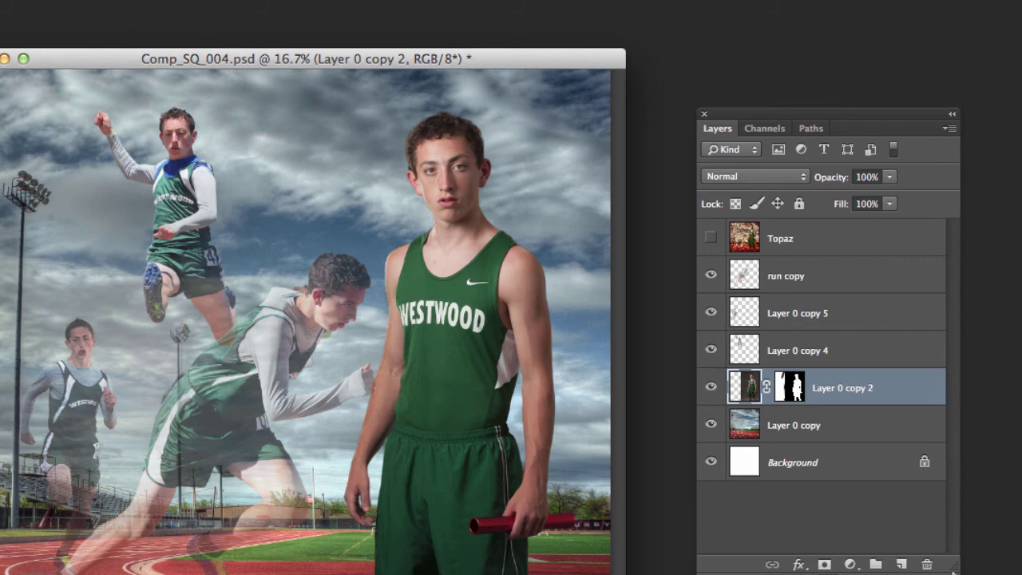
Toggle the Topaz layer's visibility, then drag Topaz to the trash to delete it.
left_click(712, 241)
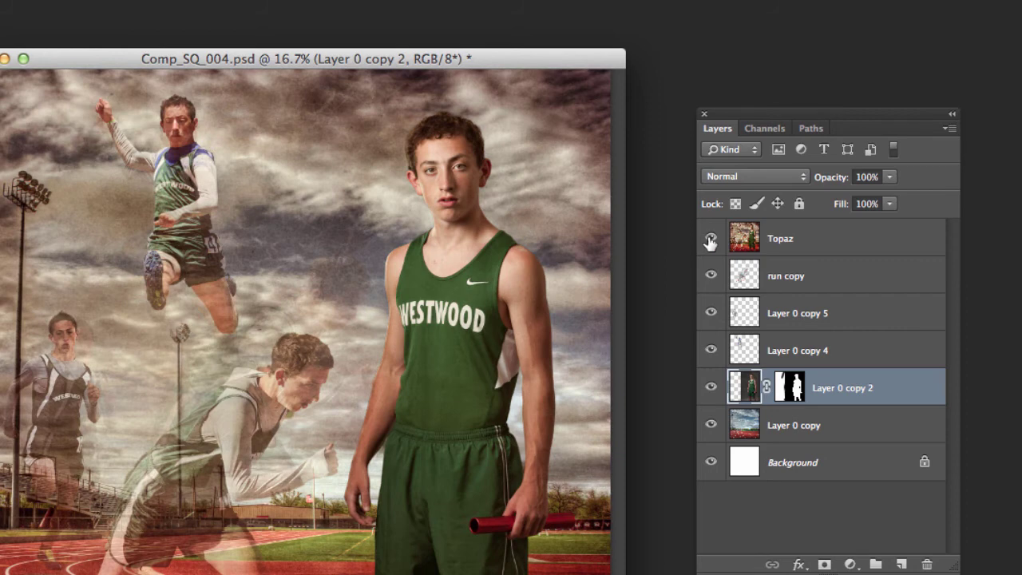
left_click(710, 239)
left_click_drag(808, 235, 927, 567)
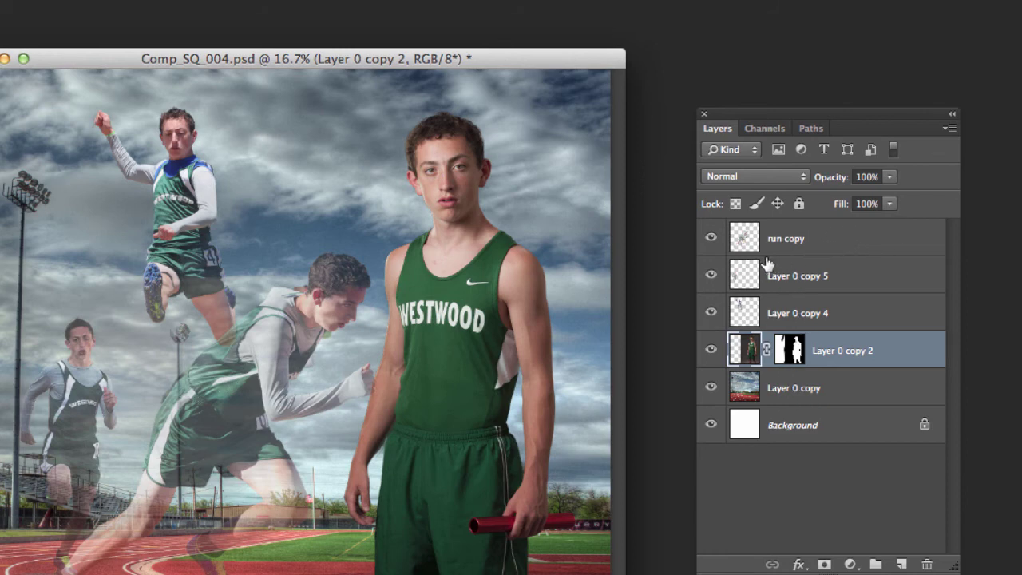
Select run copy and stamp all visible layers into a new Layer 1 with Opt+Shift+Cmd+E.
left_click(853, 246)
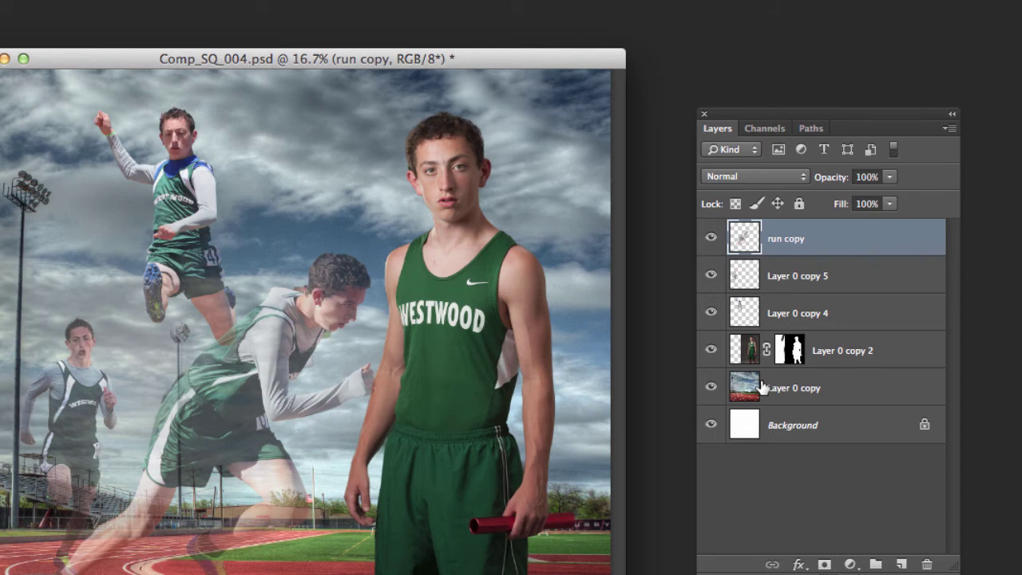
key("alt+shift+super+e")
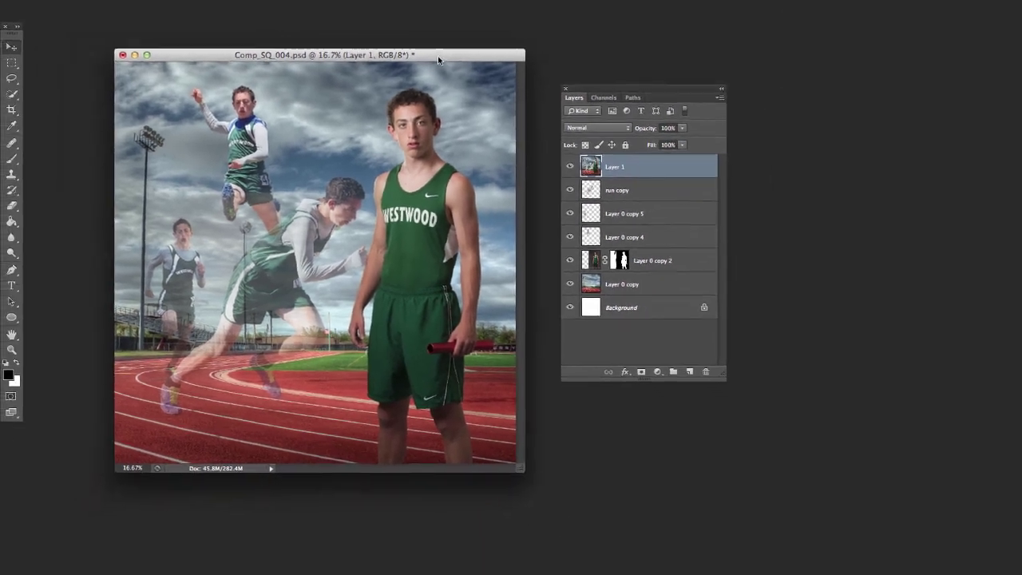
Bring SSO_038.NEF forward and close it with Shift+Cmd+W, choosing Don't Save.
left_click_drag(465, 59, 1021, 208)
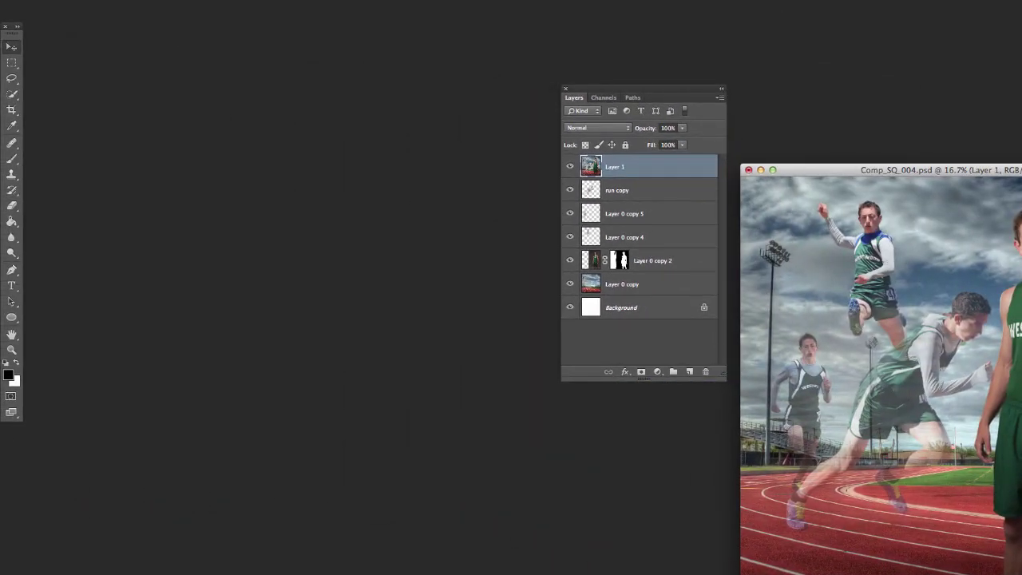
left_click_drag(654, 51, 318, 32)
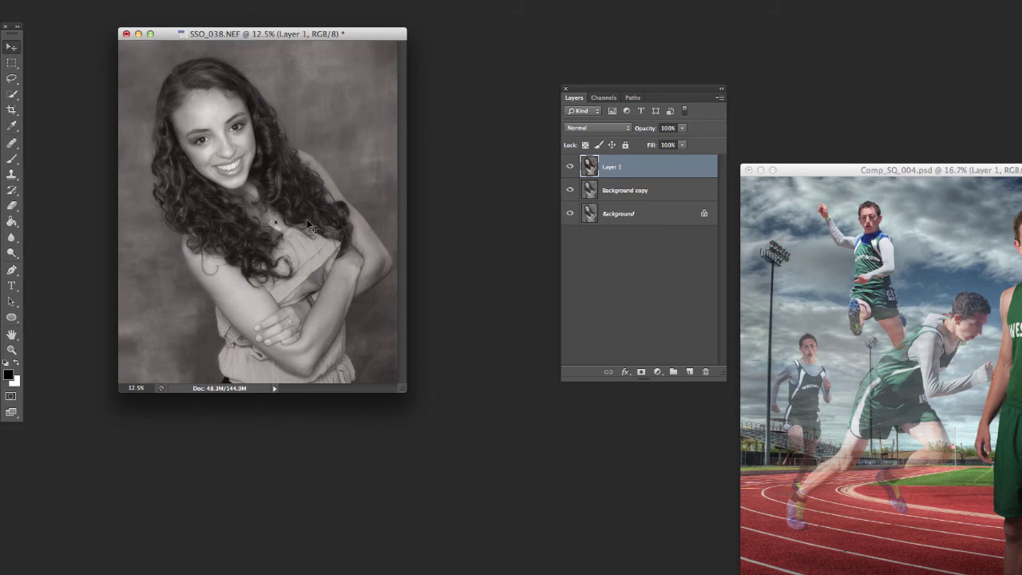
left_click_drag(303, 36, 302, 34)
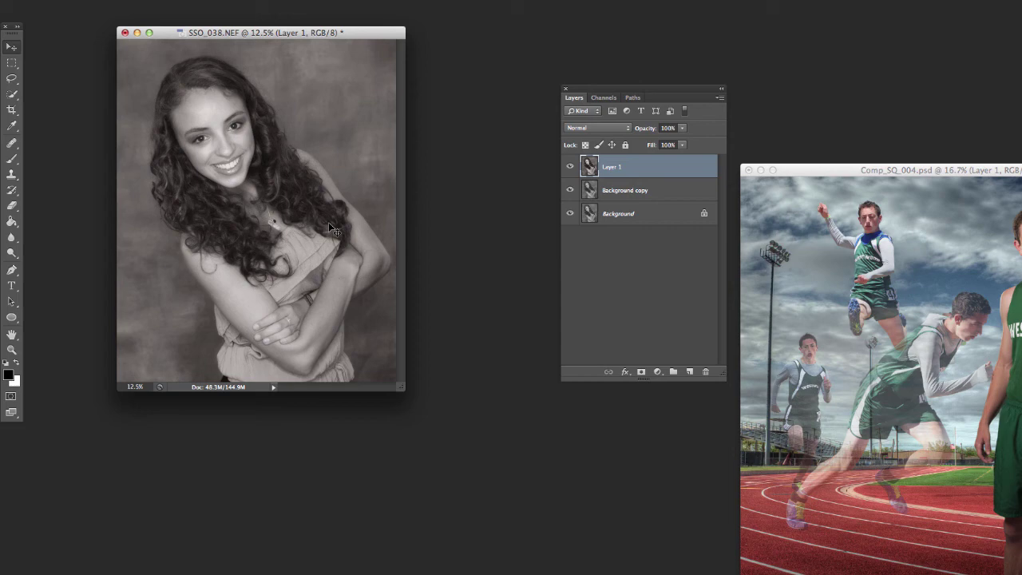
key("shift+super+w")
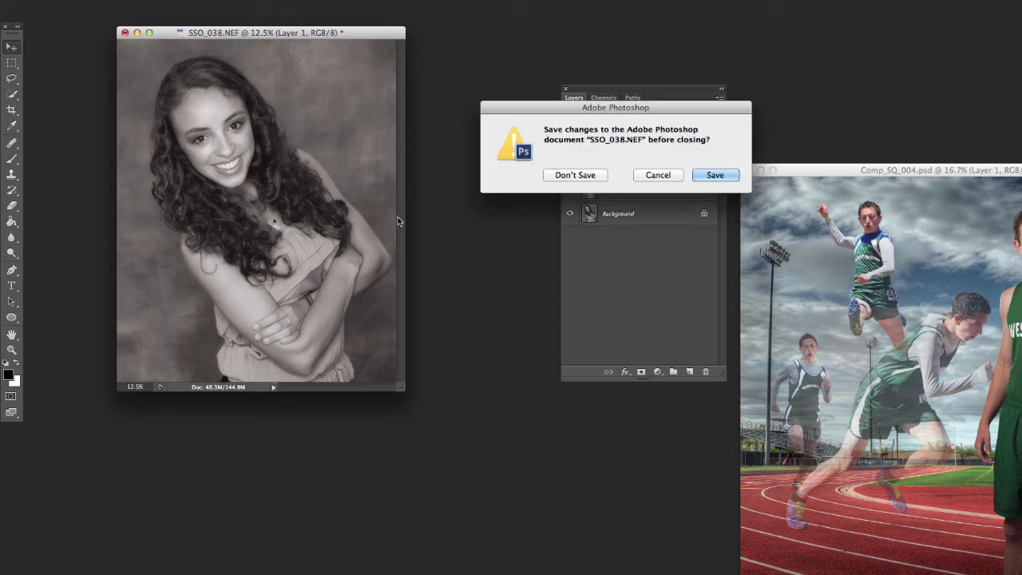
left_click(563, 175)
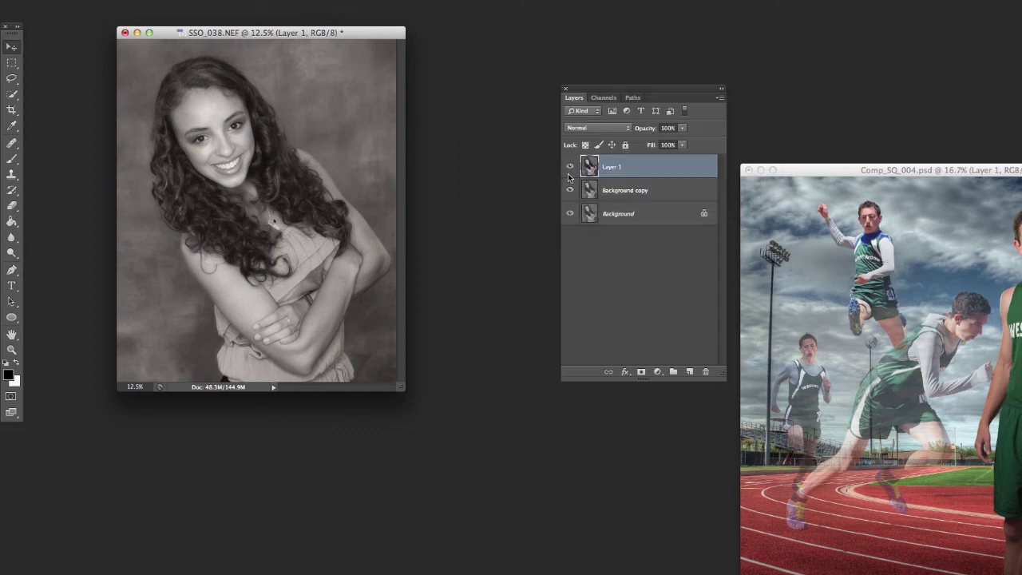